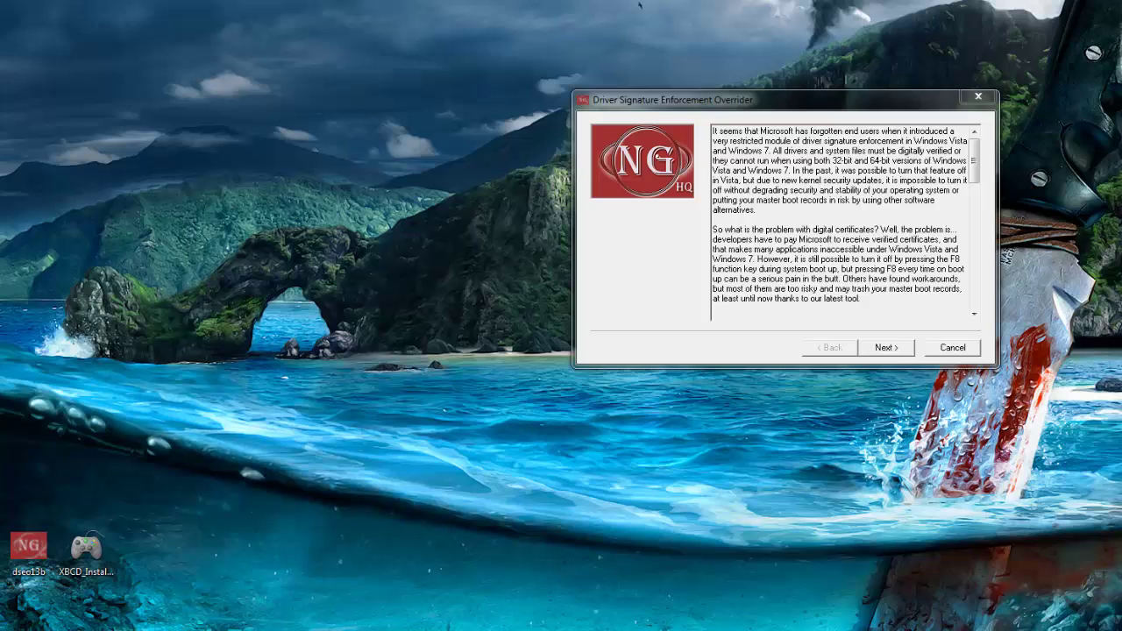
- Enable Test Mode in the Driver Signature Enforcement Overrider and exit the tool
{"action": "left_click", "coordinate": [886, 348]}
{"action": "left_click", "coordinate": [886, 348]}
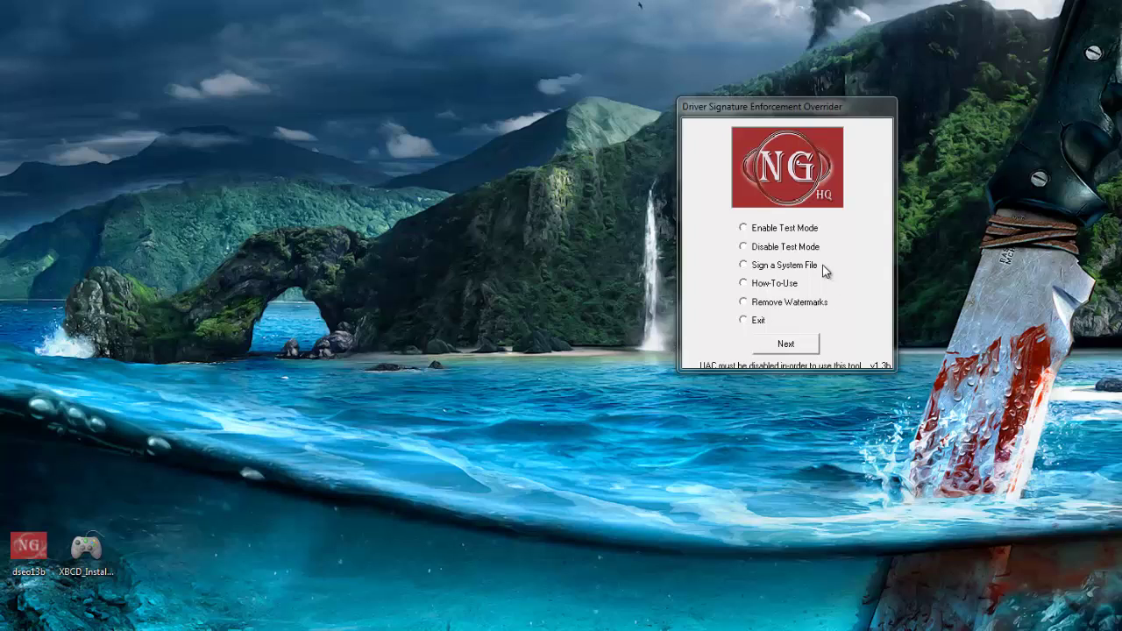
{"action": "left_click", "coordinate": [791, 230]}
{"action": "left_click", "coordinate": [785, 347]}
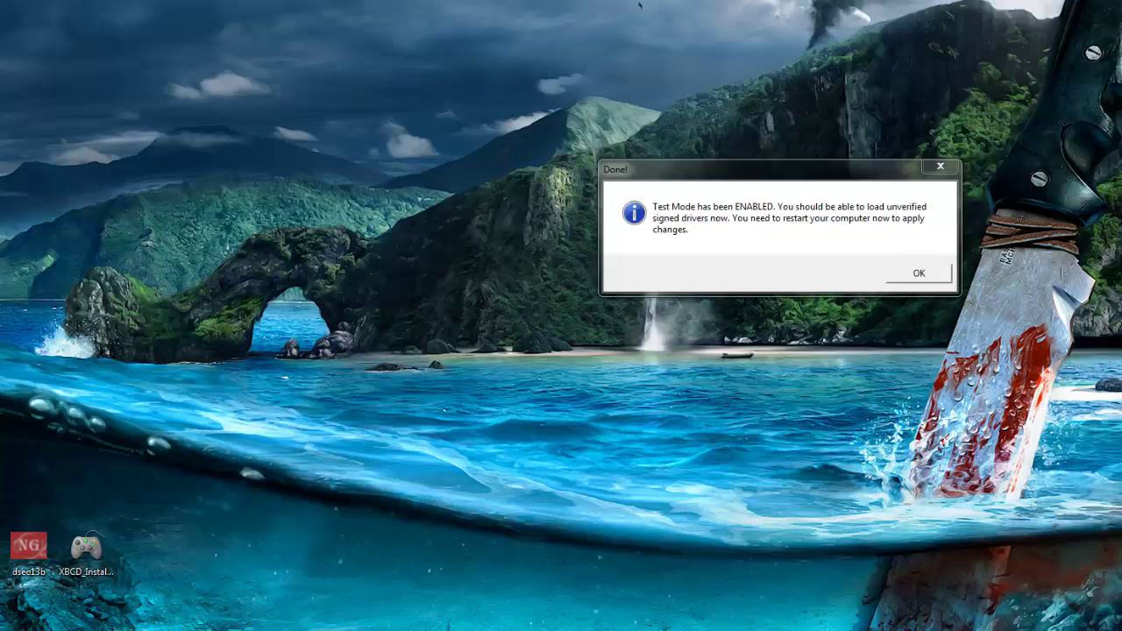
{"action": "left_click", "coordinate": [919, 275]}
{"action": "left_click", "coordinate": [920, 277]}
{"action": "left_click", "coordinate": [744, 326]}
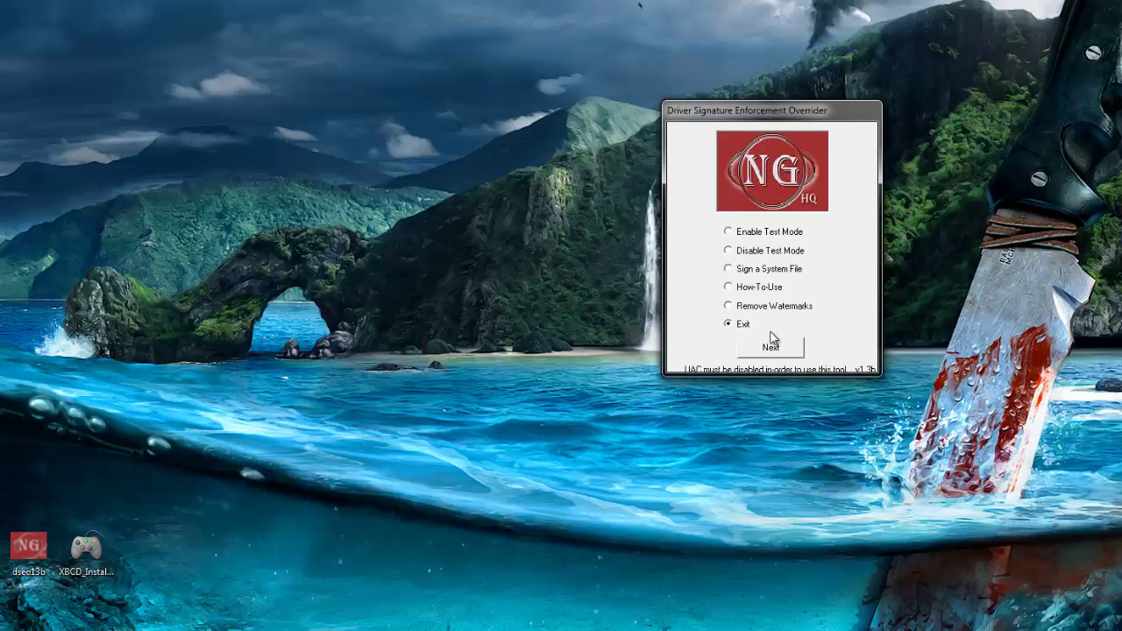
{"action": "left_click", "coordinate": [770, 348]}
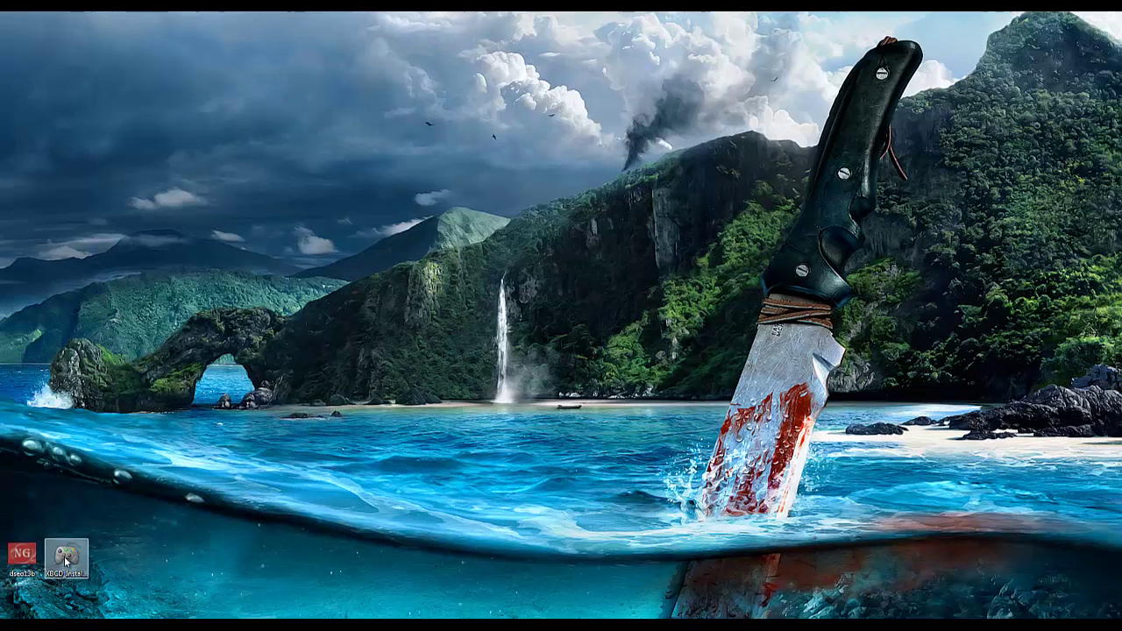
- Run XBCD_Installer_0.2.6 as administrator and accept C:\Program Files (x86)\XBCD as the destination folder
{"action": "left_click", "coordinate": [44, 566]}
{"action": "right_click", "coordinate": [65, 562]}
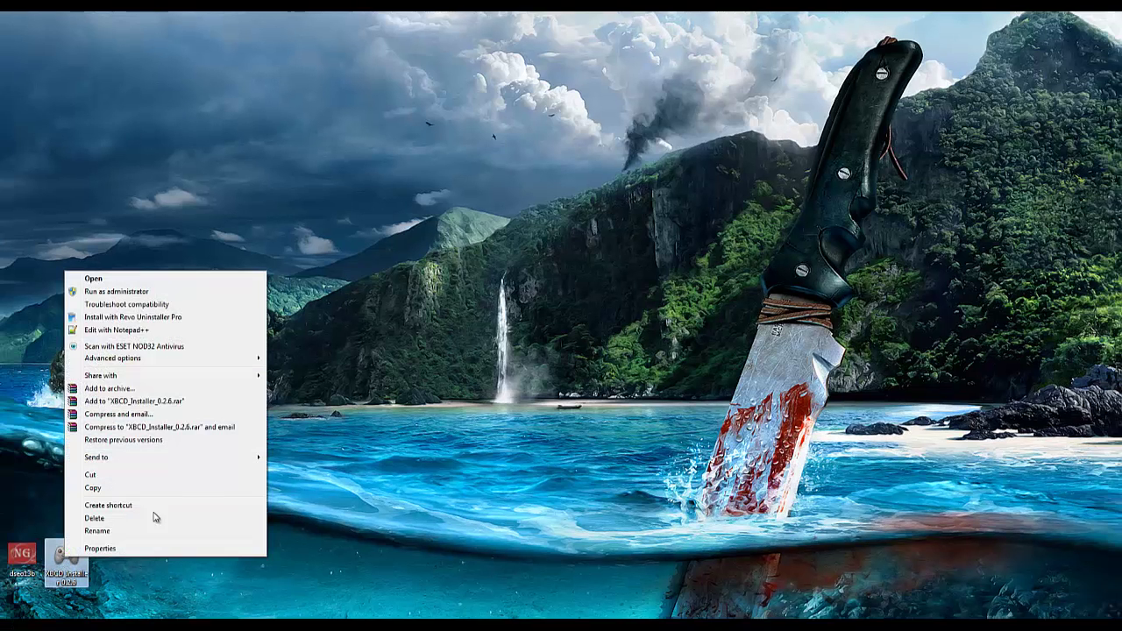
{"action": "left_click", "coordinate": [133, 294]}
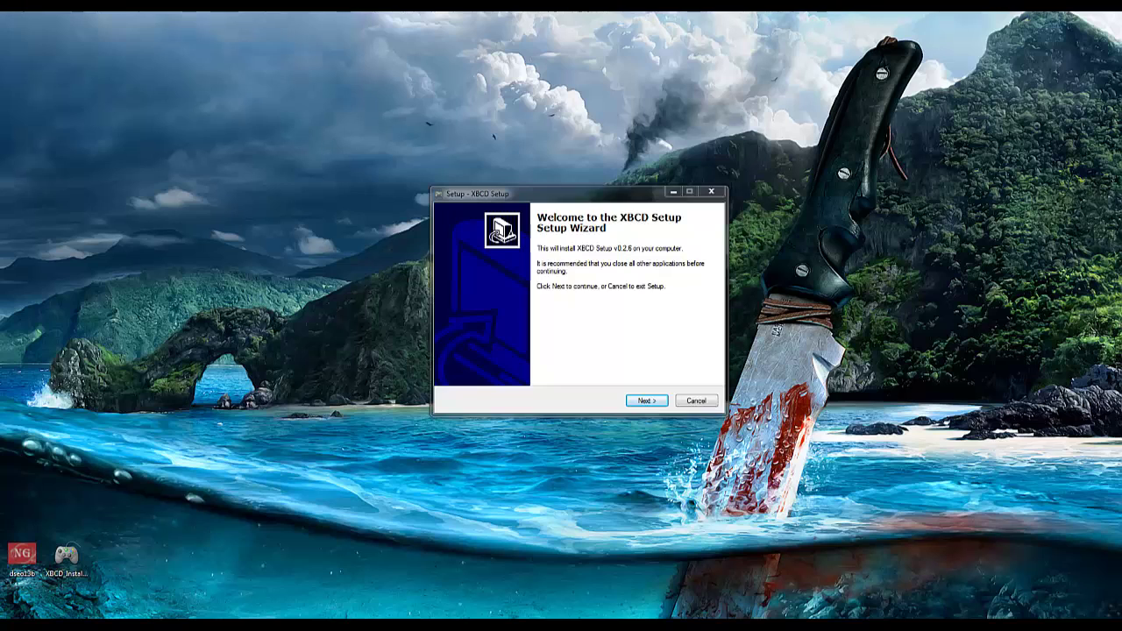
{"action": "left_click", "coordinate": [648, 400]}
{"action": "left_click", "coordinate": [649, 401]}
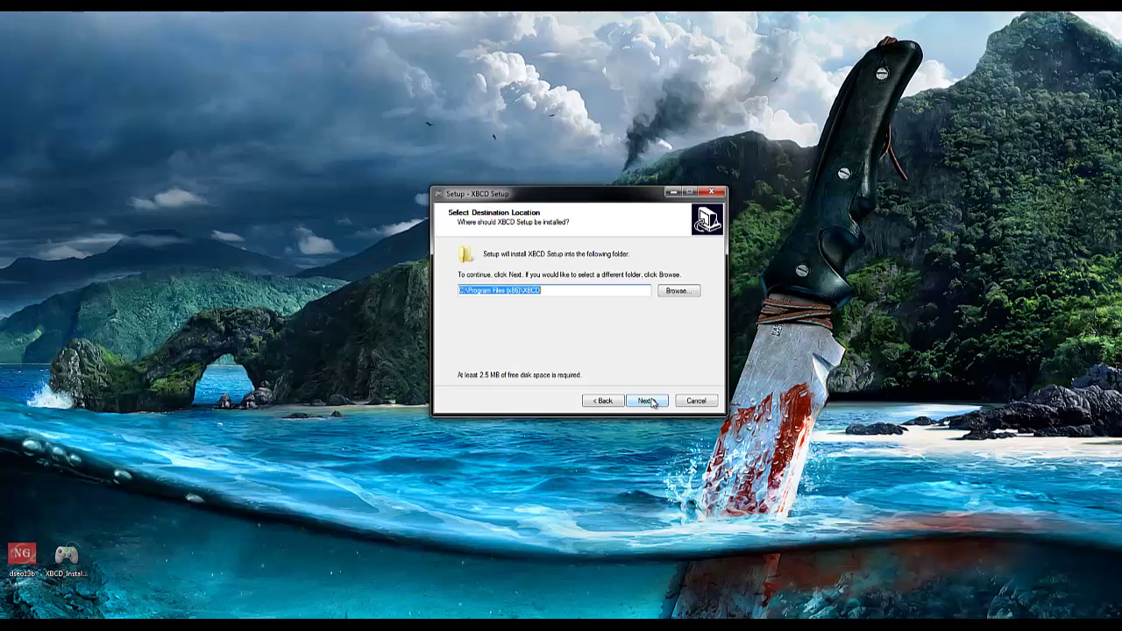
{"action": "left_click", "coordinate": [648, 400]}
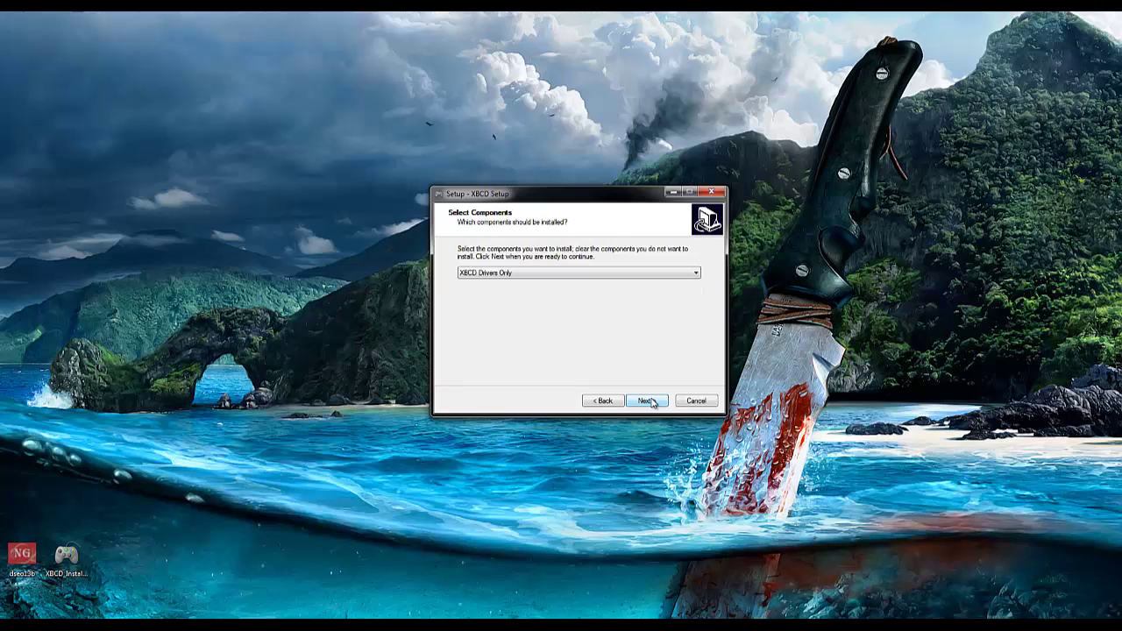
- Install XBCD Drivers Only with the XBCD Start Menu folder and finish setup without the optional driver tool or certificate
{"action": "left_click", "coordinate": [697, 274]}
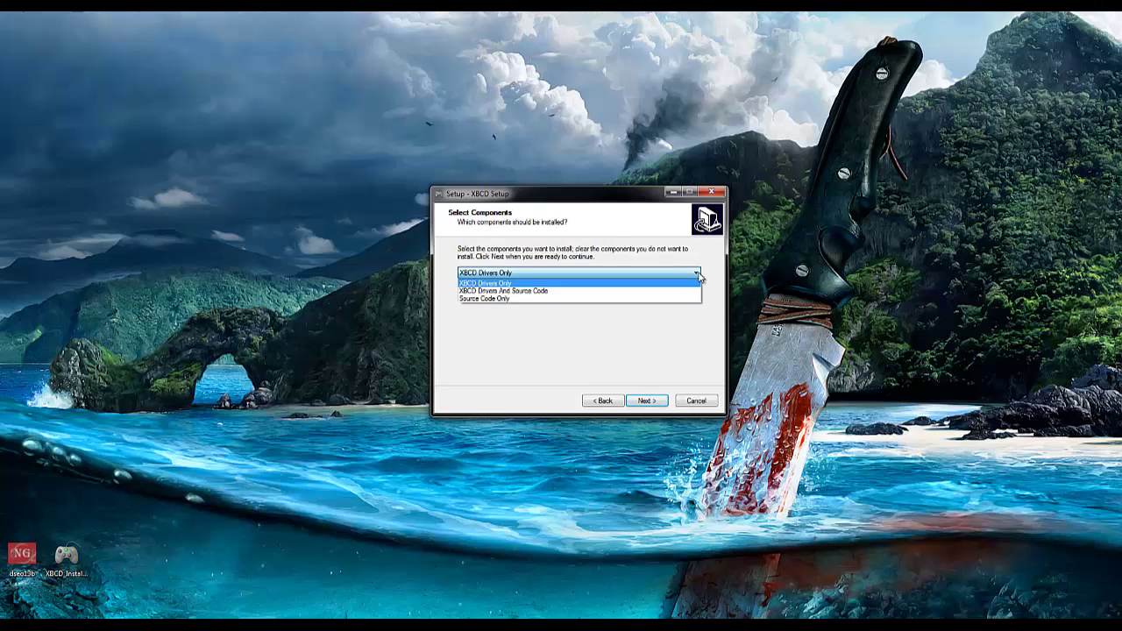
{"action": "left_click", "coordinate": [698, 277]}
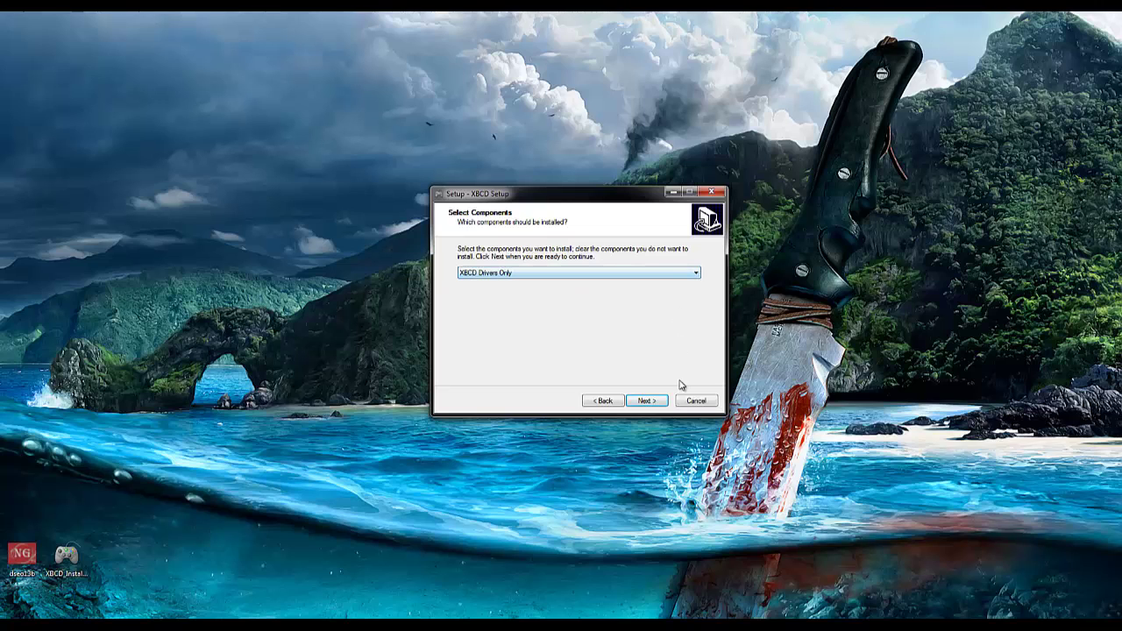
{"action": "left_click", "coordinate": [645, 401]}
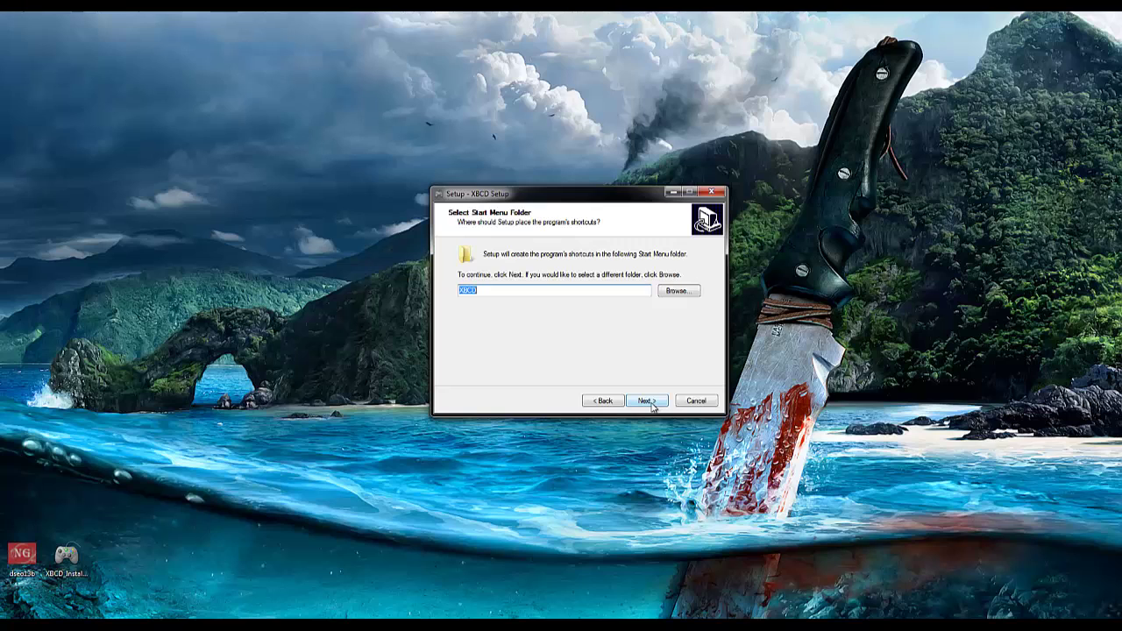
{"action": "left_click", "coordinate": [647, 400]}
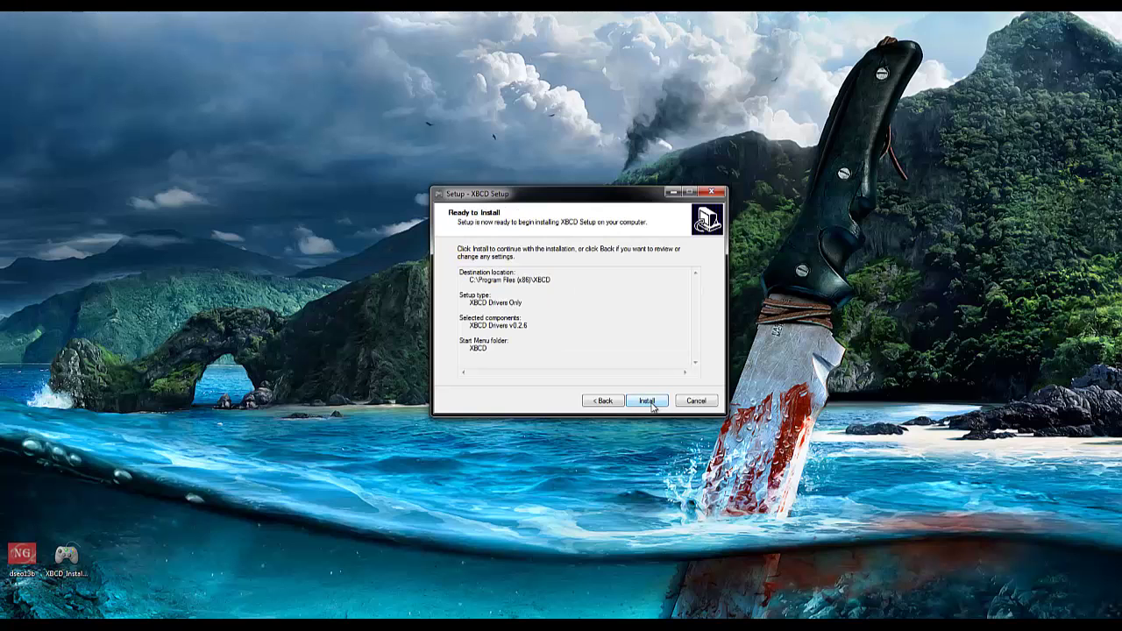
{"action": "left_click", "coordinate": [649, 402]}
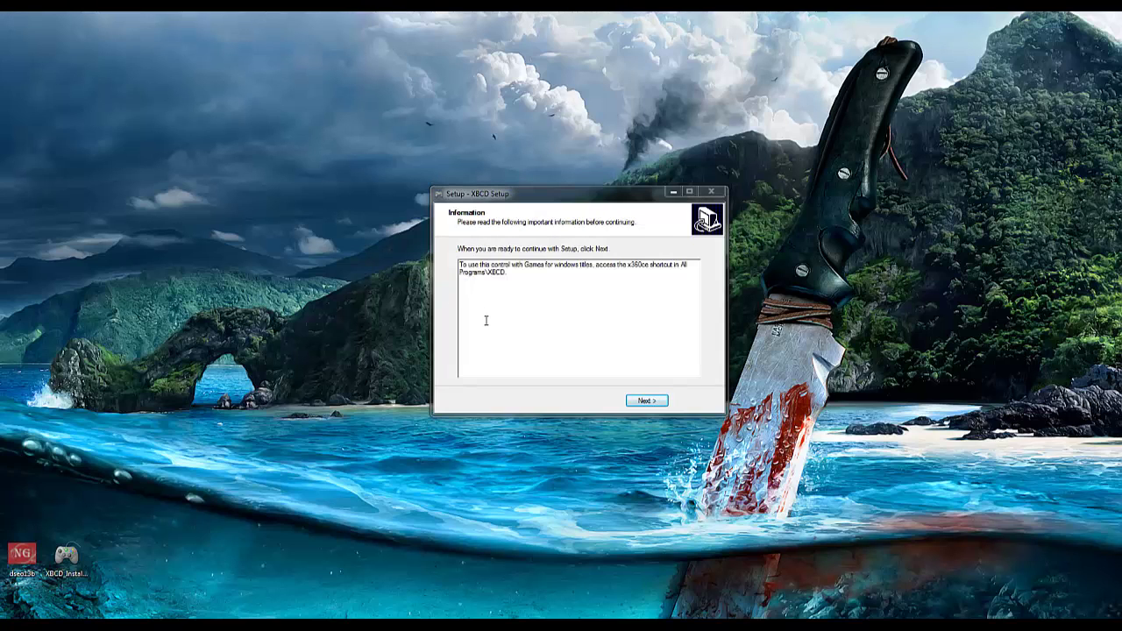
{"action": "left_click", "coordinate": [646, 401]}
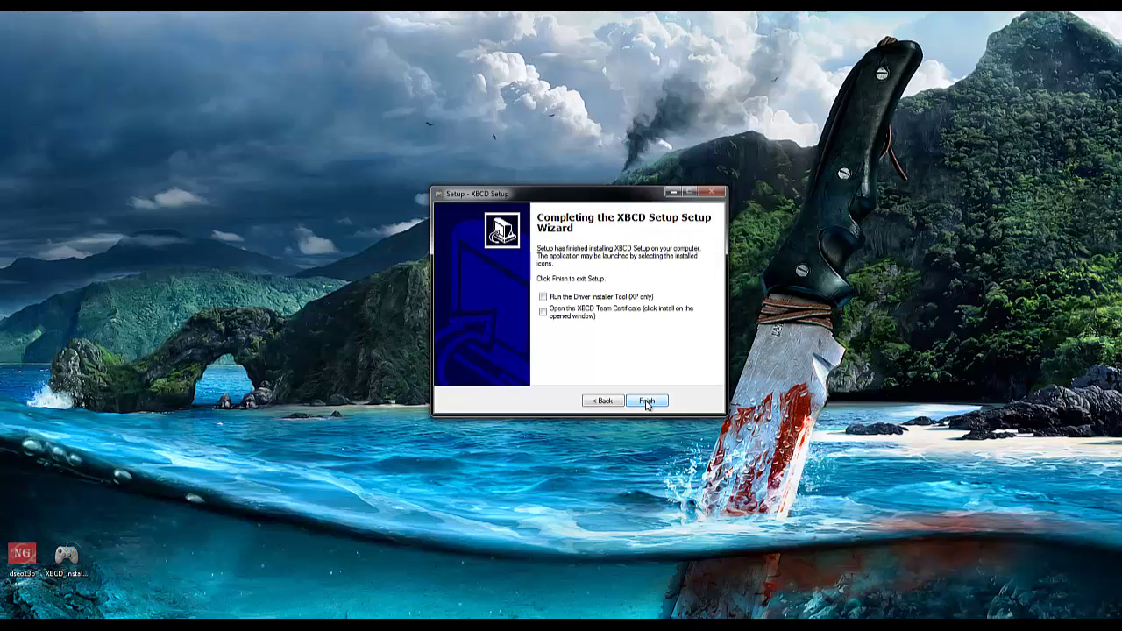
{"action": "left_click", "coordinate": [646, 402]}
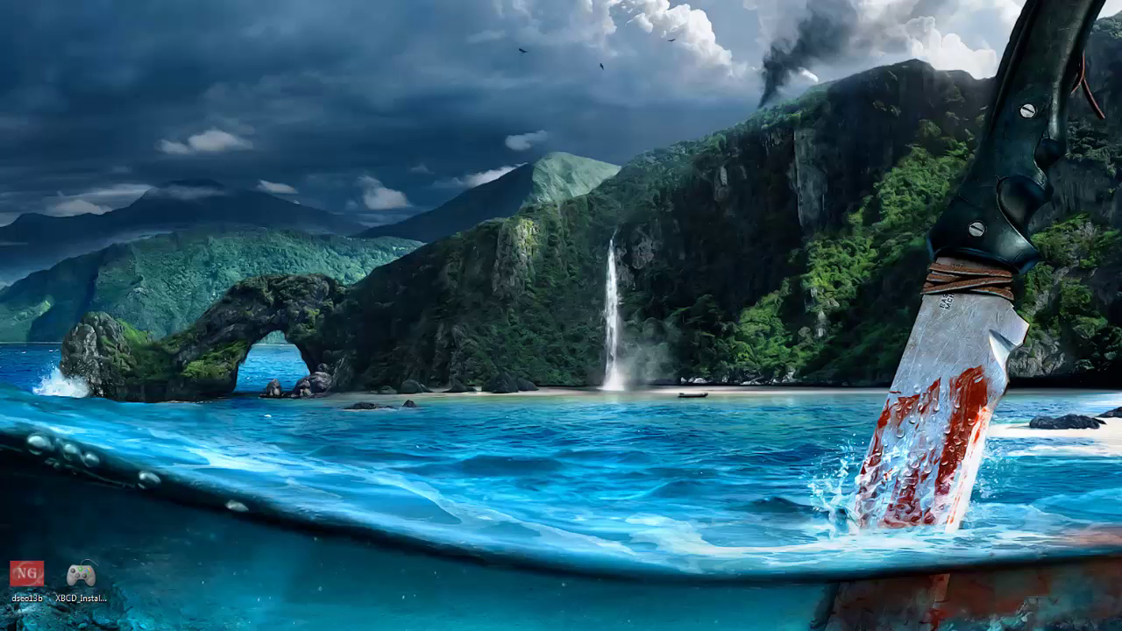
- Locate the xbcd.sys driver file in C:\Windows\System32\drivers
{"action": "key", "text": "super+e"}
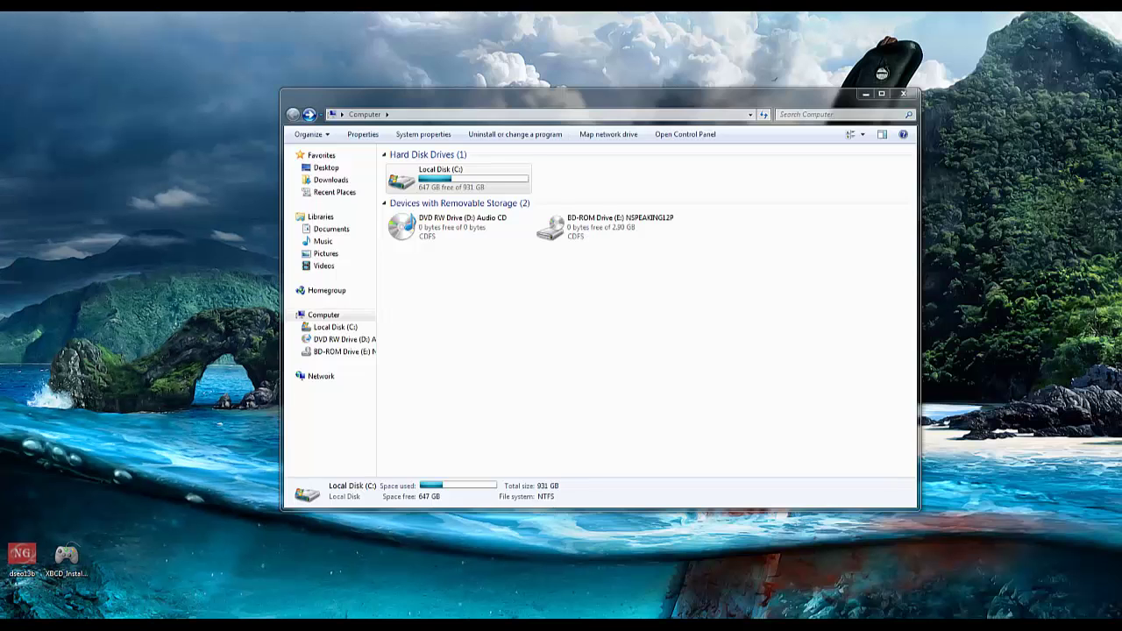
{"action": "double_click", "coordinate": [438, 179]}
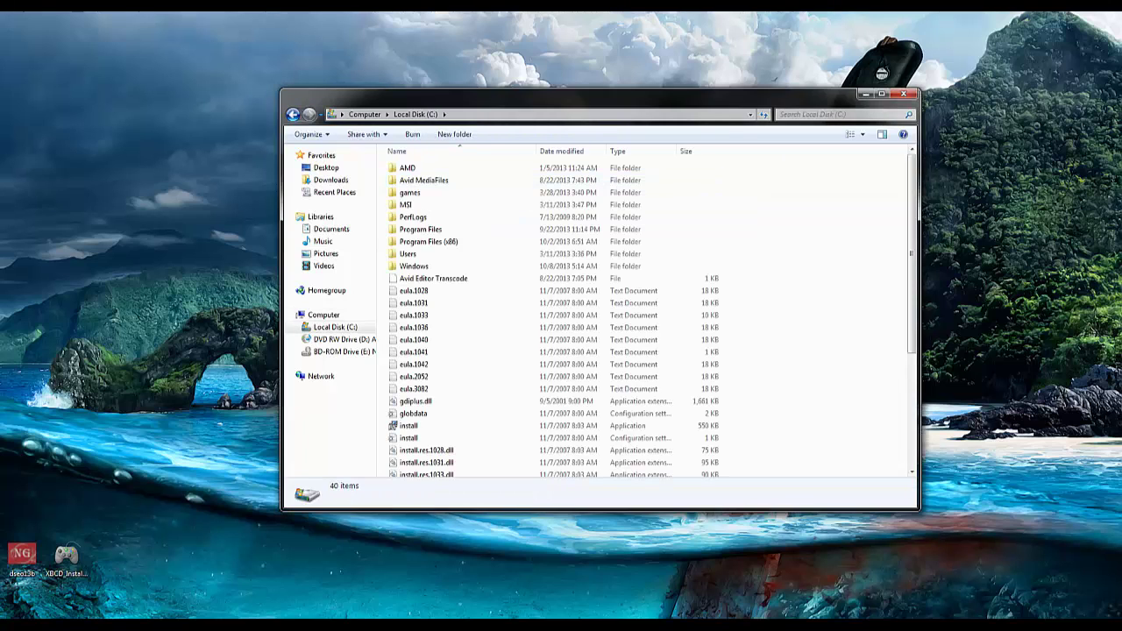
{"action": "double_click", "coordinate": [416, 266]}
{"action": "left_click", "coordinate": [432, 377]}
{"action": "scroll", "coordinate": [434, 377], "scroll_direction": "down", "scroll_amount": 9}
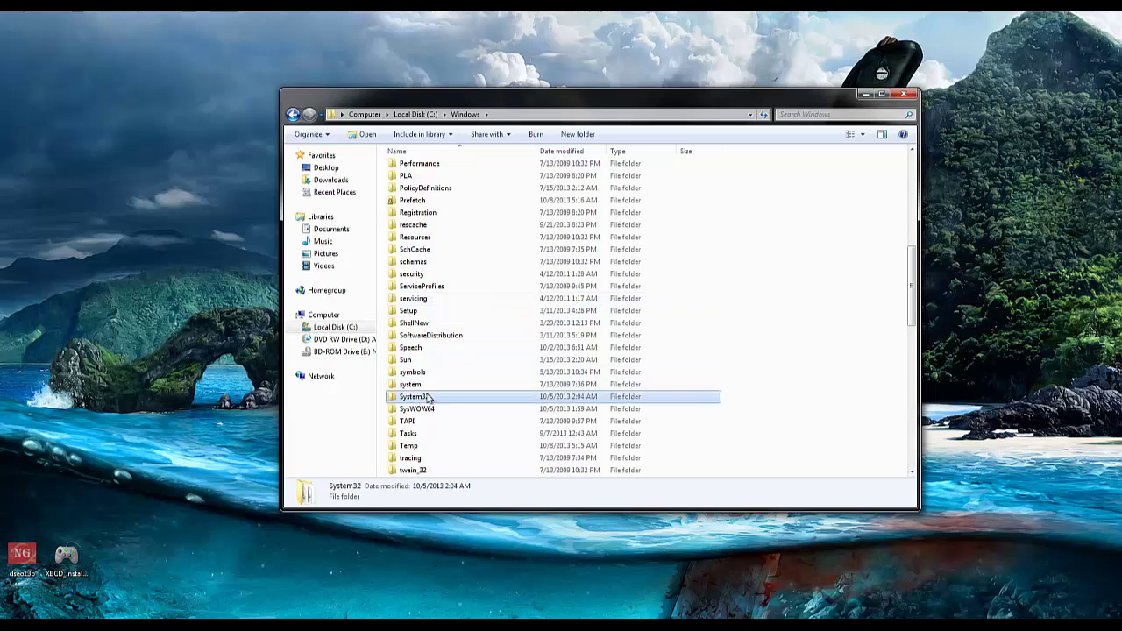
{"action": "double_click", "coordinate": [426, 396]}
{"action": "double_click", "coordinate": [412, 363]}
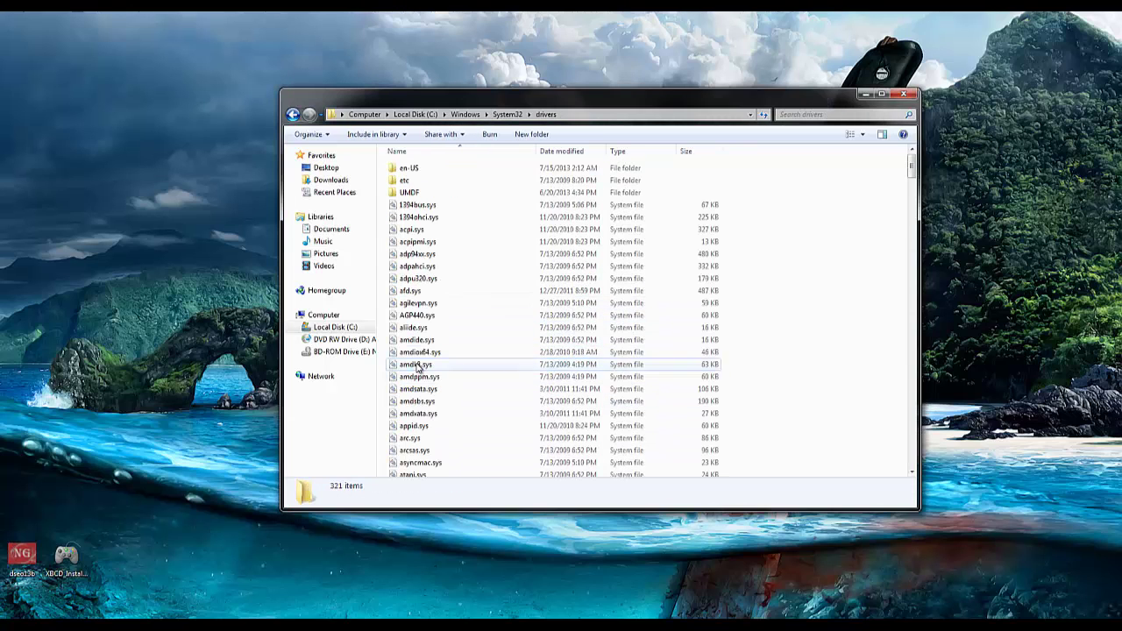
{"action": "left_click", "coordinate": [552, 312]}
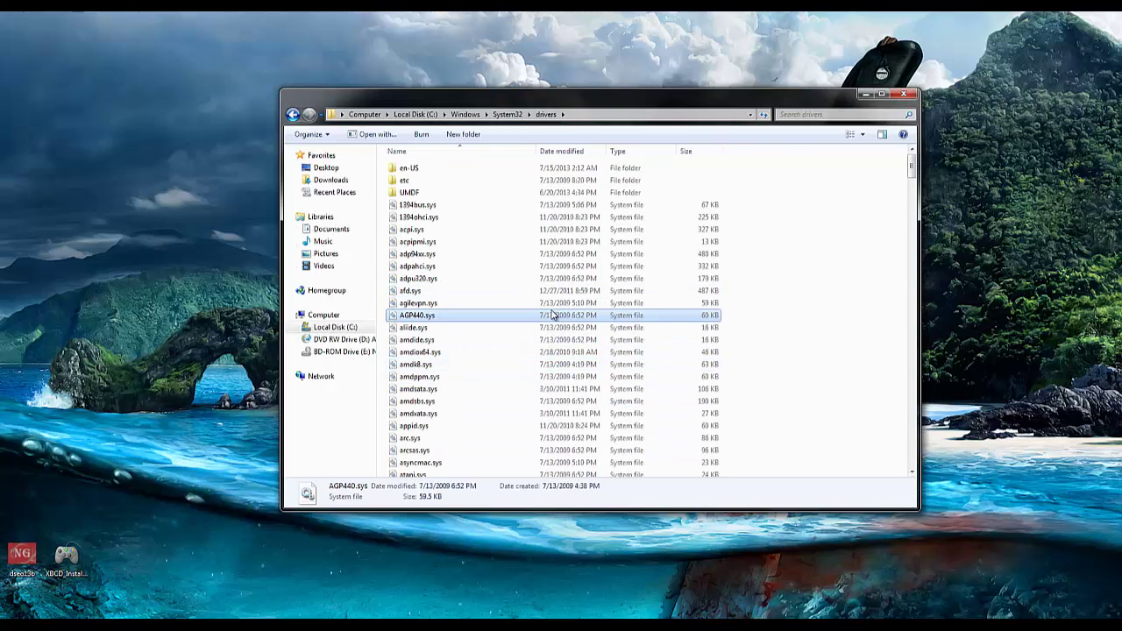
{"action": "key", "text": "x"}
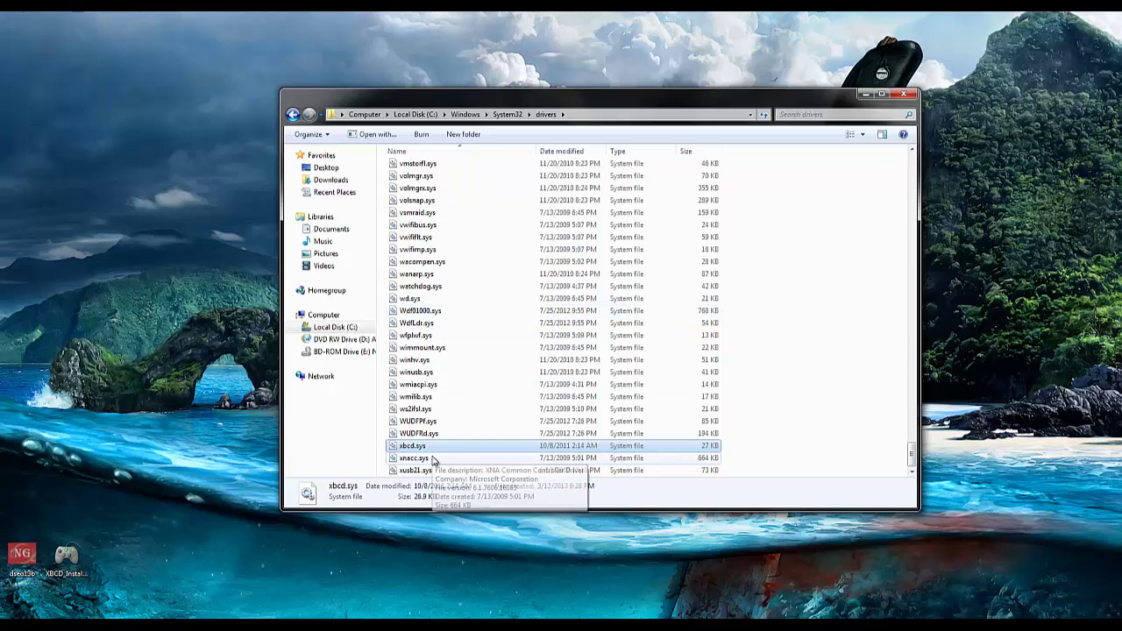
- Locate the xbcd setup information file in C:\Windows\inf and close the folder window
{"action": "left_click", "coordinate": [292, 115]}
{"action": "left_click", "coordinate": [292, 115]}
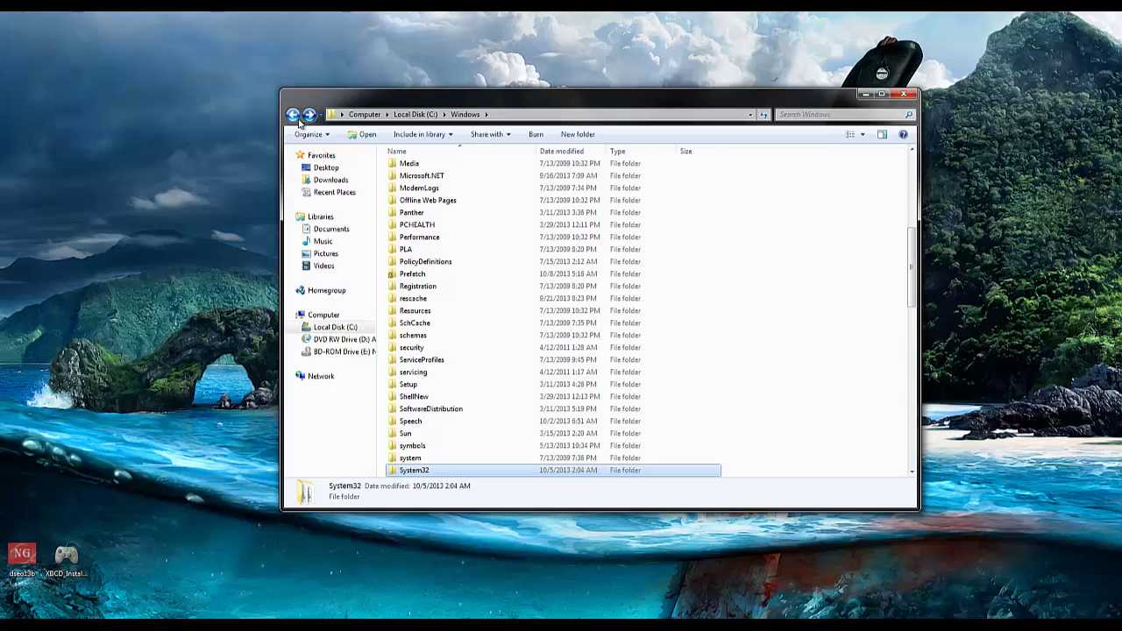
{"action": "left_click", "coordinate": [293, 115]}
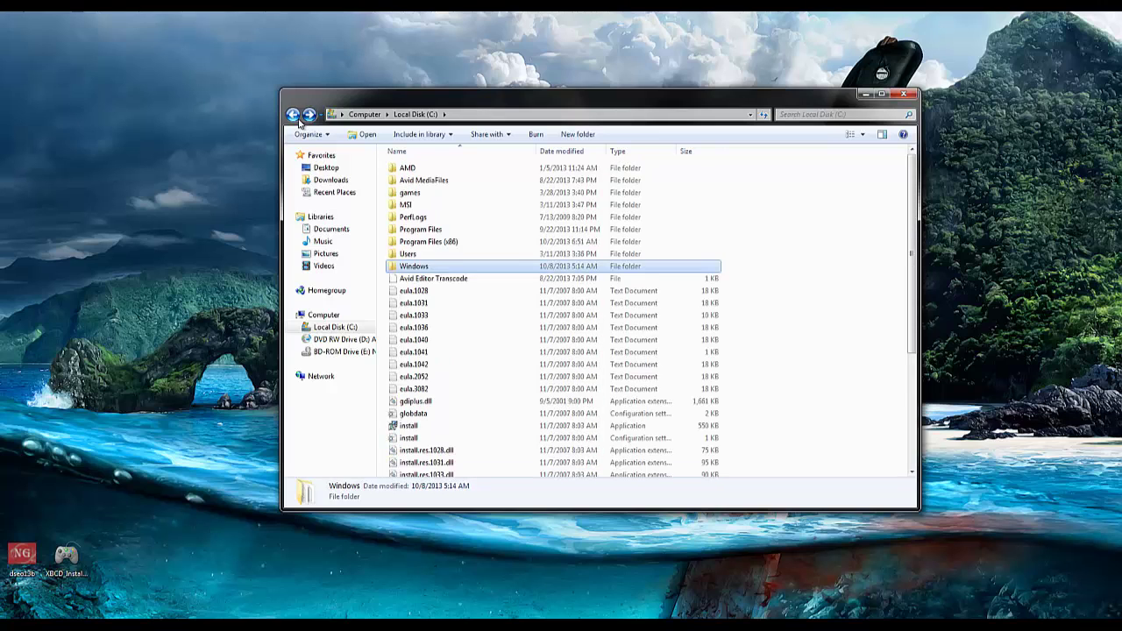
{"action": "double_click", "coordinate": [421, 266]}
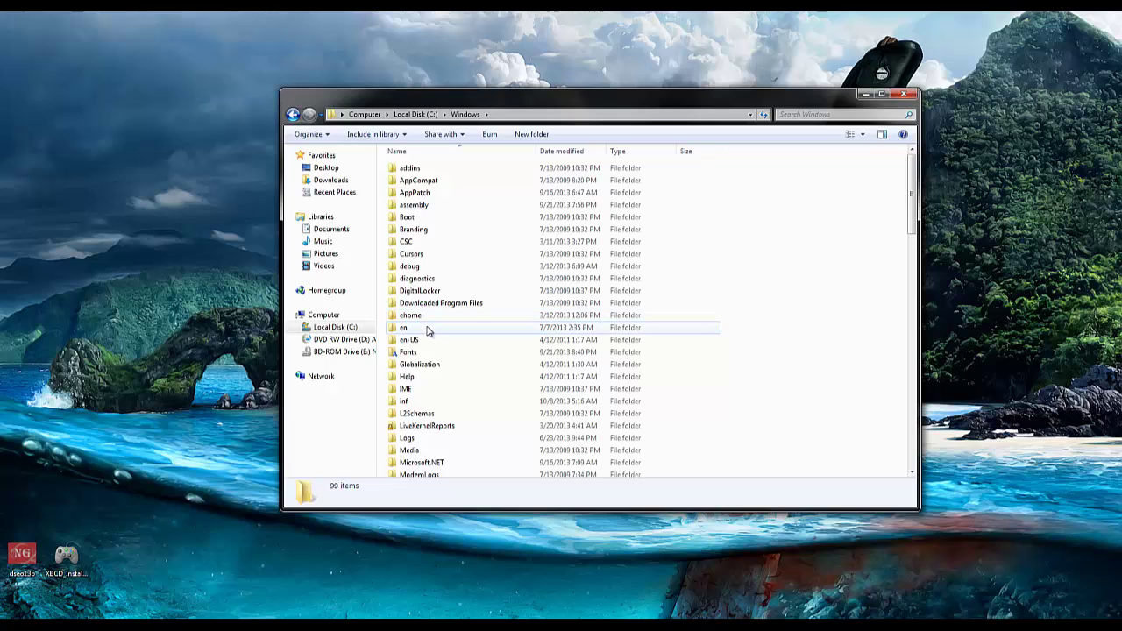
{"action": "double_click", "coordinate": [417, 402]}
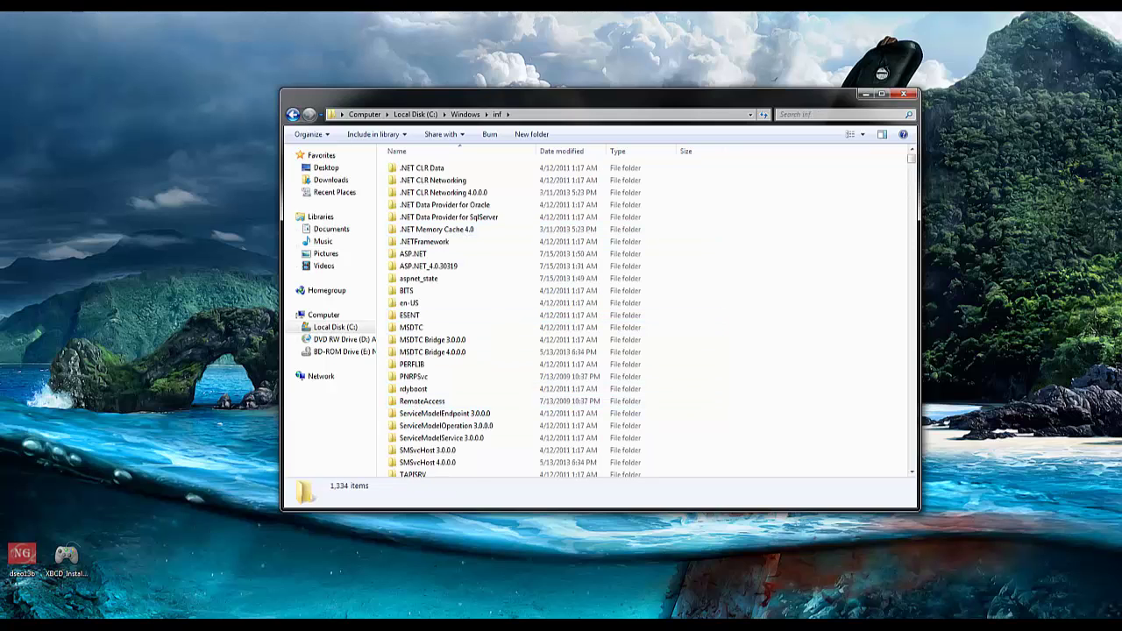
{"action": "left_click", "coordinate": [527, 317]}
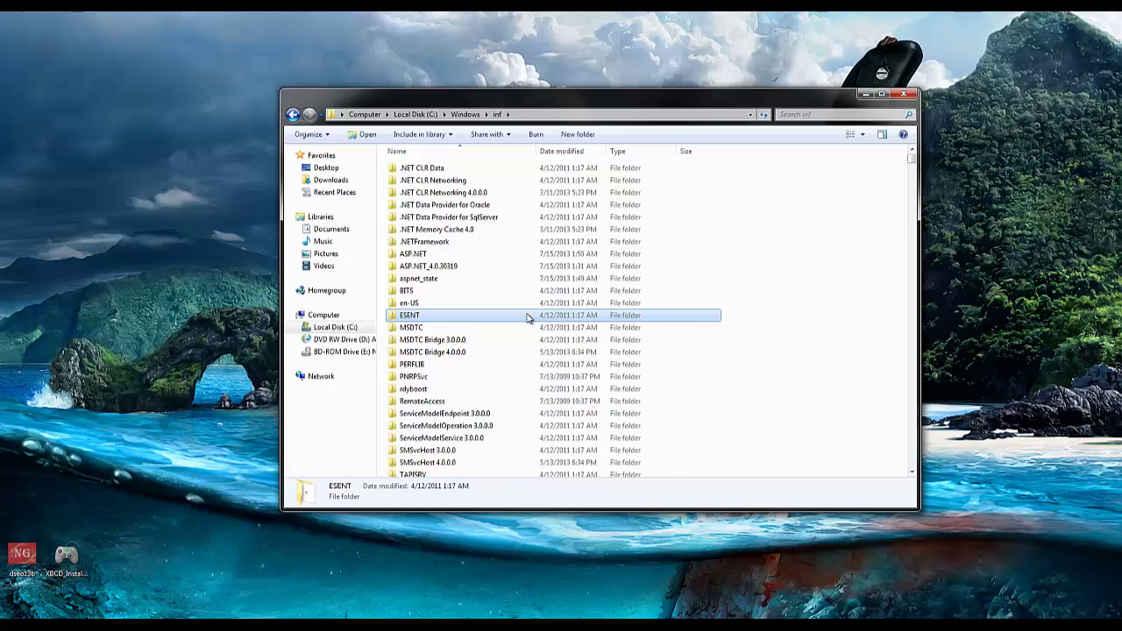
{"action": "type", "text": "xbcd"}
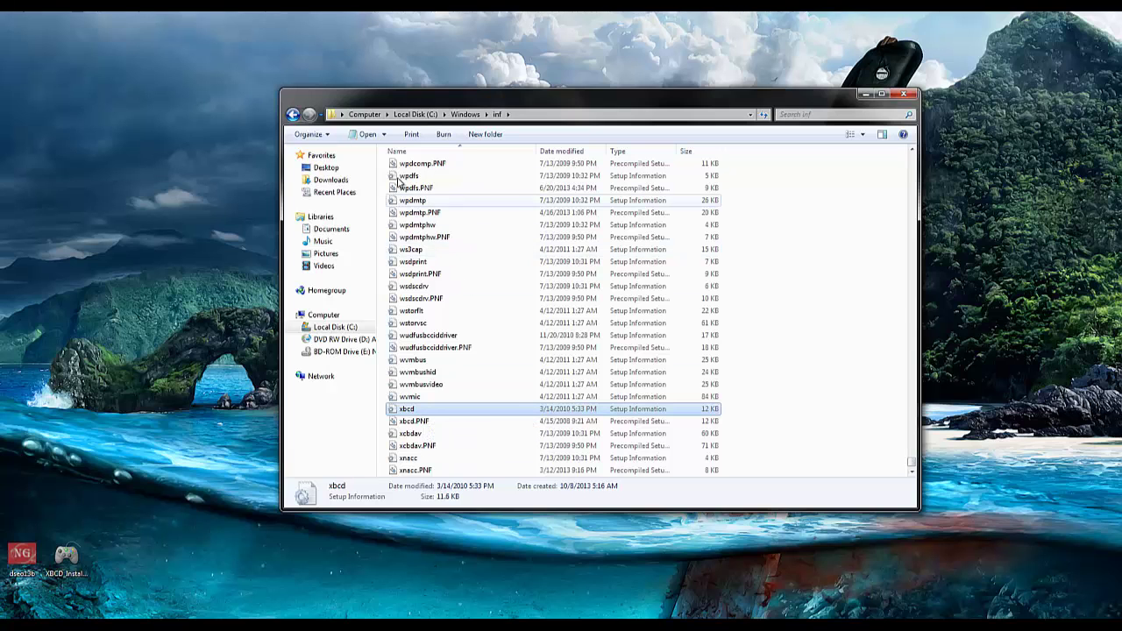
{"action": "left_click", "coordinate": [903, 94]}
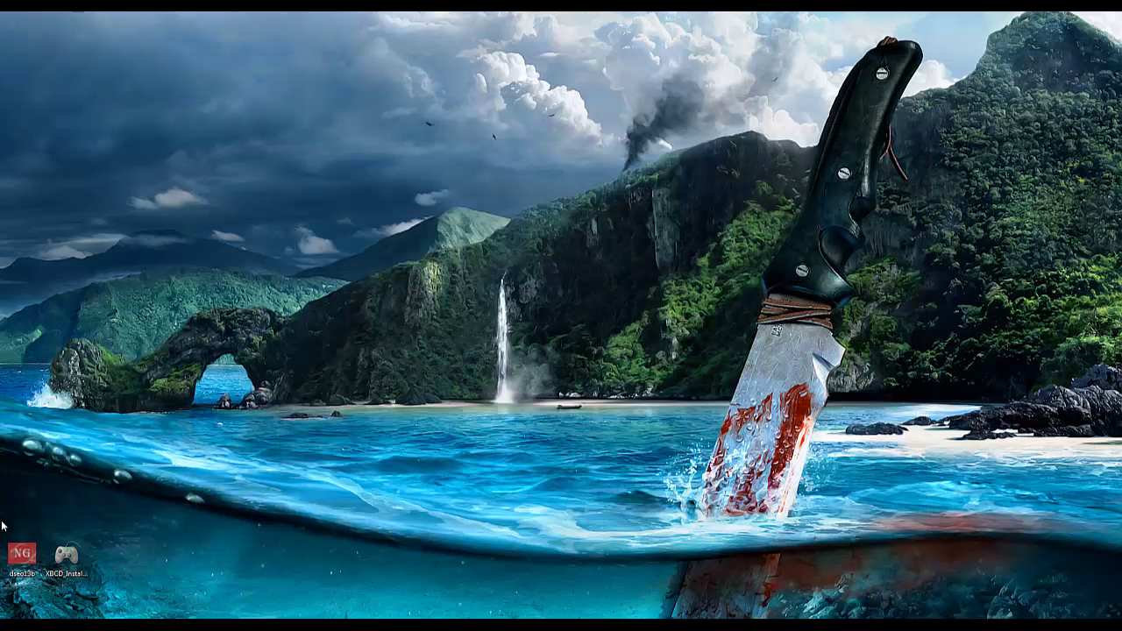
- Locate the xbcd setup information file and xbcd.sys in C:\Program Files (x86)\XBCD\Driver, and close the folder window
{"action": "key", "text": "super+e"}
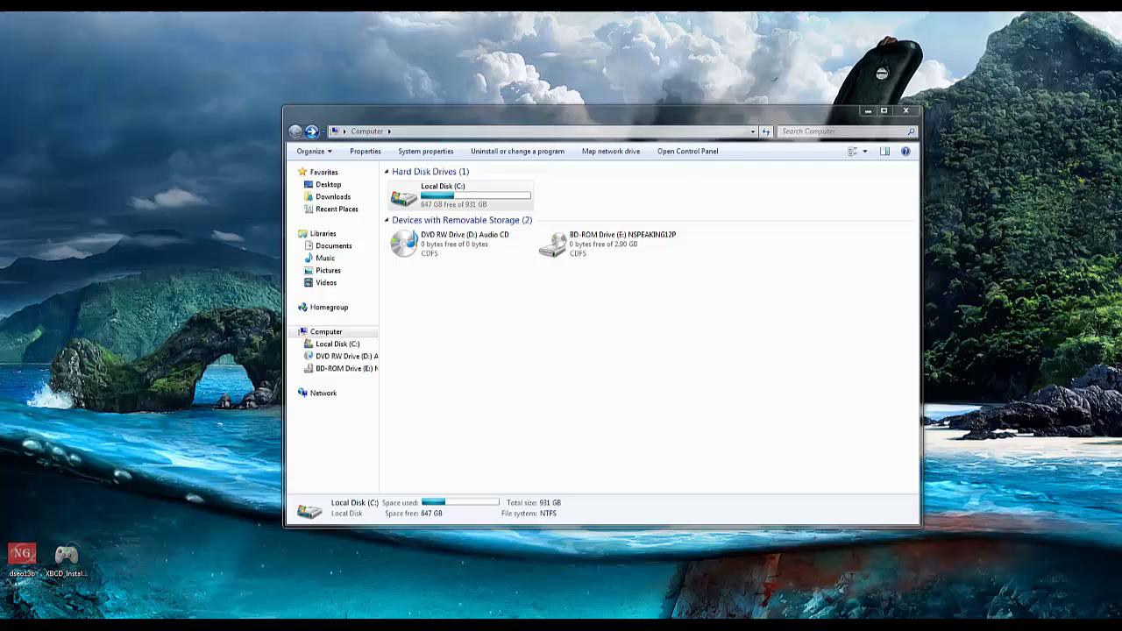
{"action": "double_click", "coordinate": [494, 204]}
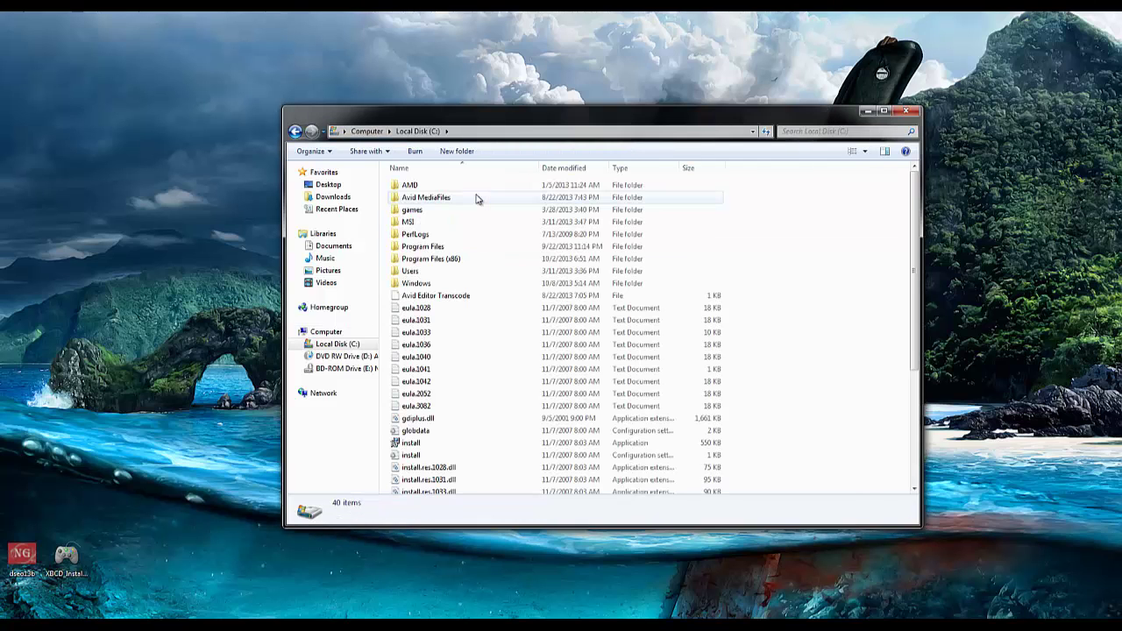
{"action": "double_click", "coordinate": [431, 259]}
{"action": "left_click", "coordinate": [417, 283]}
{"action": "scroll", "coordinate": [434, 297], "scroll_direction": "down", "scroll_amount": 8}
{"action": "scroll", "coordinate": [435, 296], "scroll_direction": "down", "scroll_amount": 7}
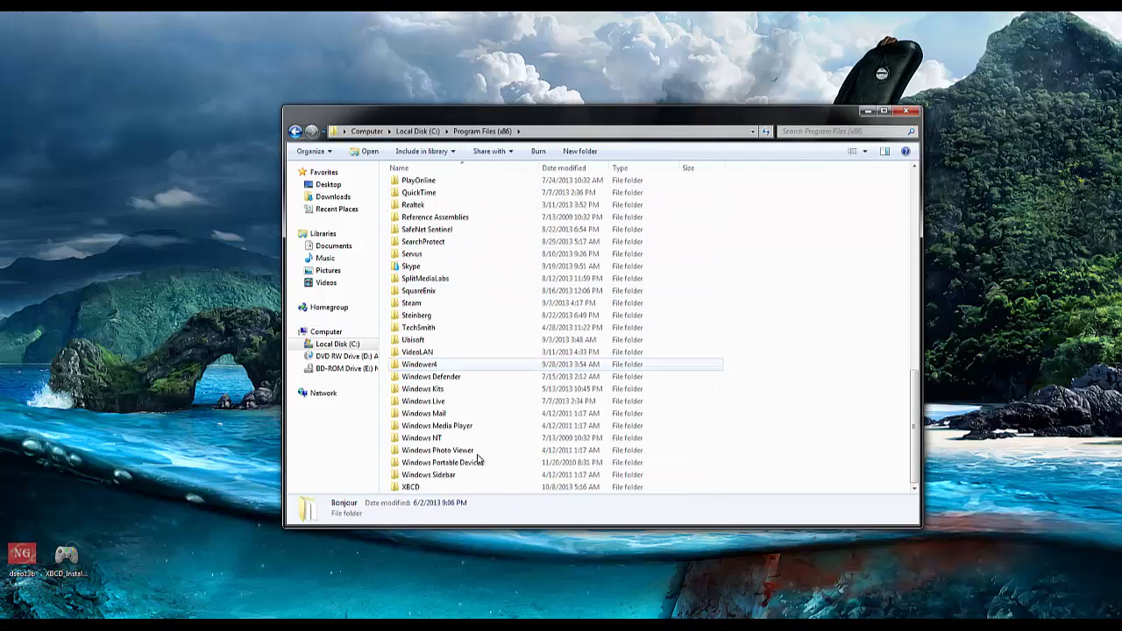
{"action": "double_click", "coordinate": [433, 487]}
{"action": "double_click", "coordinate": [437, 186]}
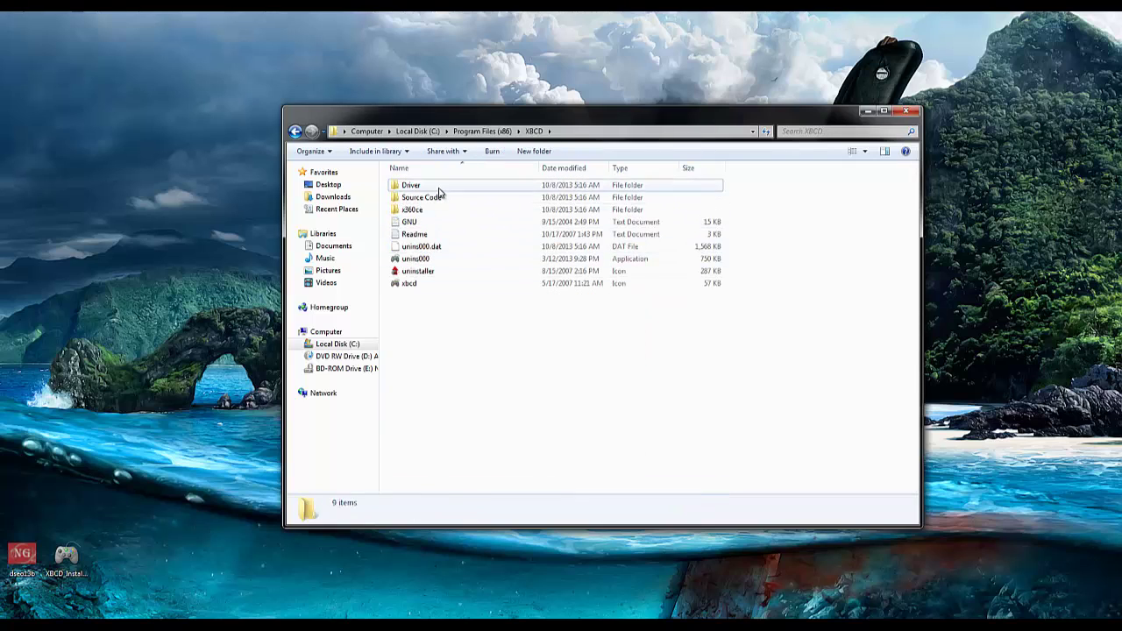
{"action": "left_click", "coordinate": [454, 225]}
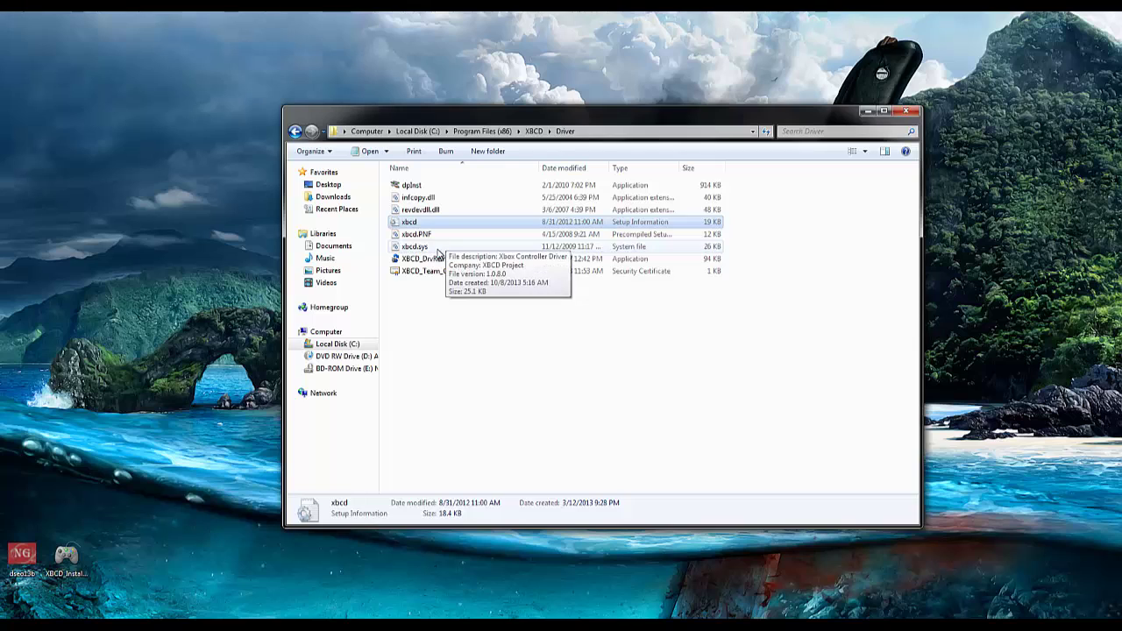
{"action": "left_click", "coordinate": [444, 247], "text": "ctrl"}
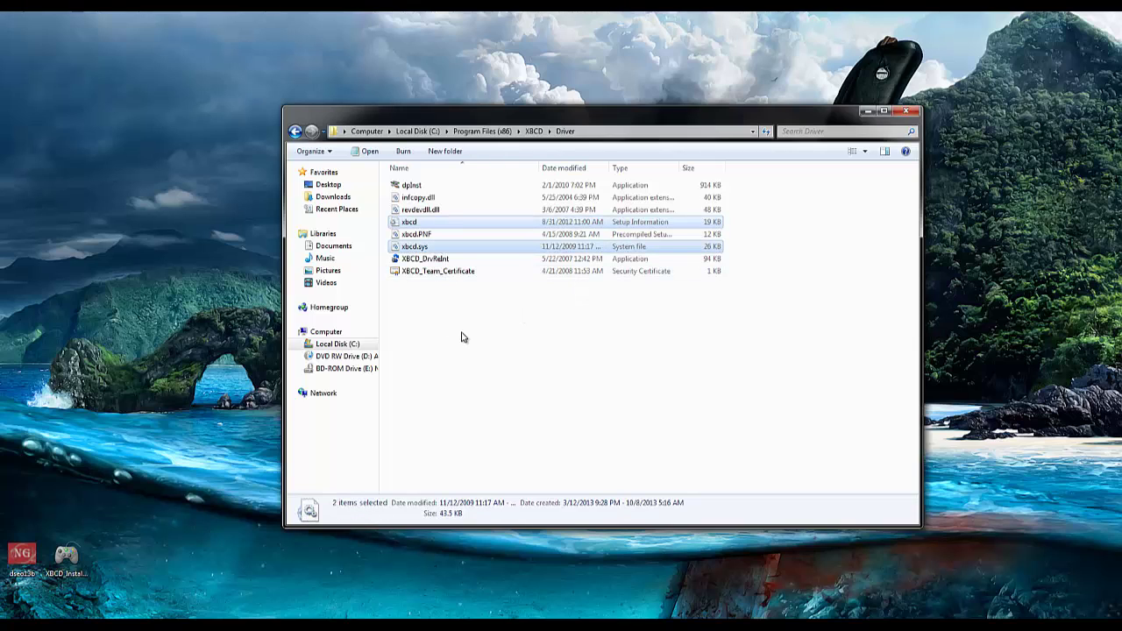
{"action": "left_click", "coordinate": [906, 112]}
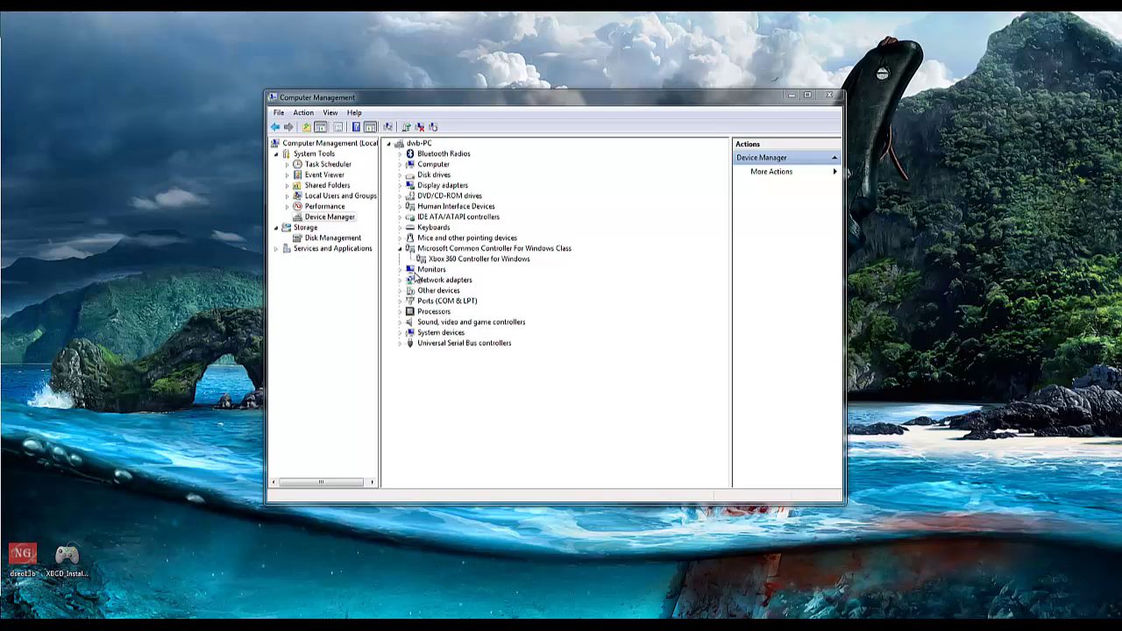
- Replace the Xbox 360 Controller for Windows driver with the unsigned XBCD Xbox 360 Controller driver from the computer's driver list, installing it anyway
{"action": "left_click", "coordinate": [447, 261]}
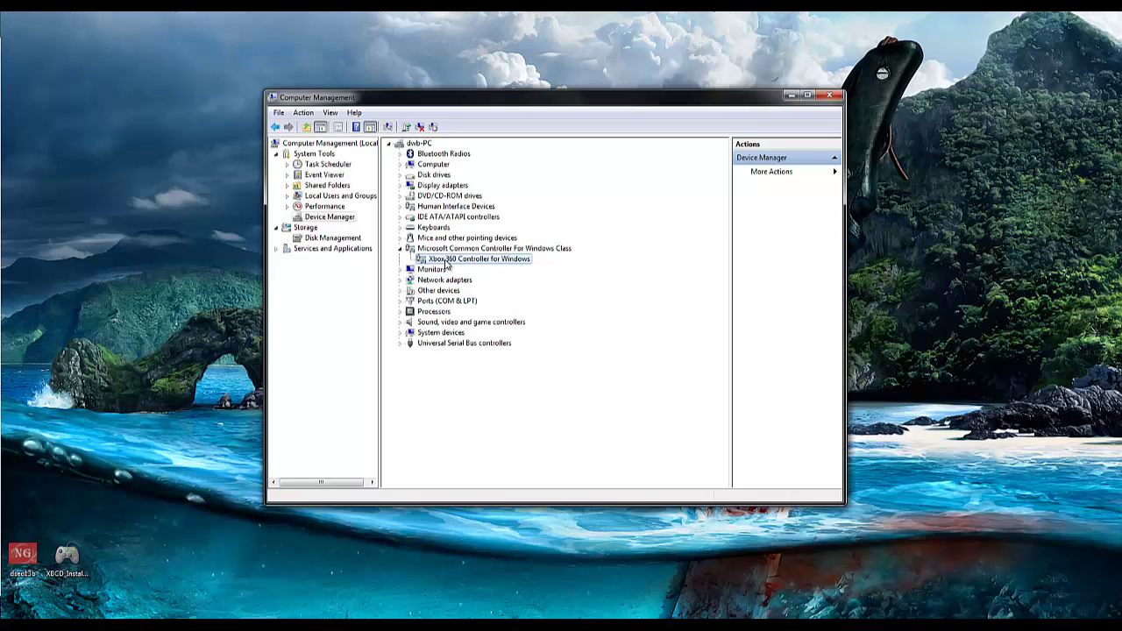
{"action": "right_click", "coordinate": [447, 263]}
{"action": "left_click", "coordinate": [463, 267]}
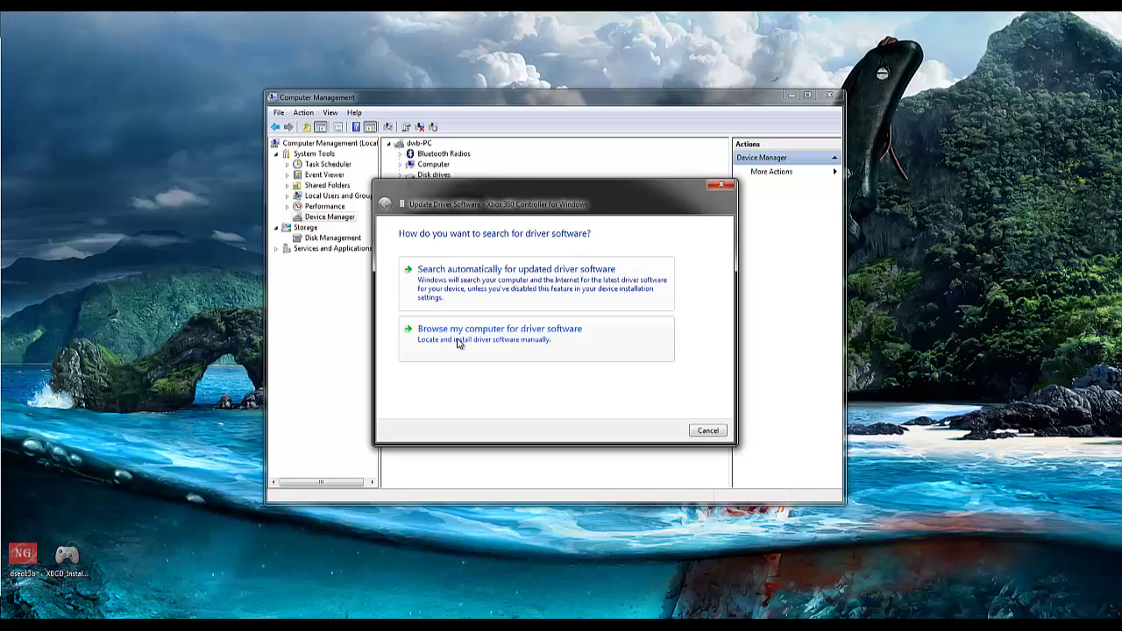
{"action": "left_click", "coordinate": [457, 341]}
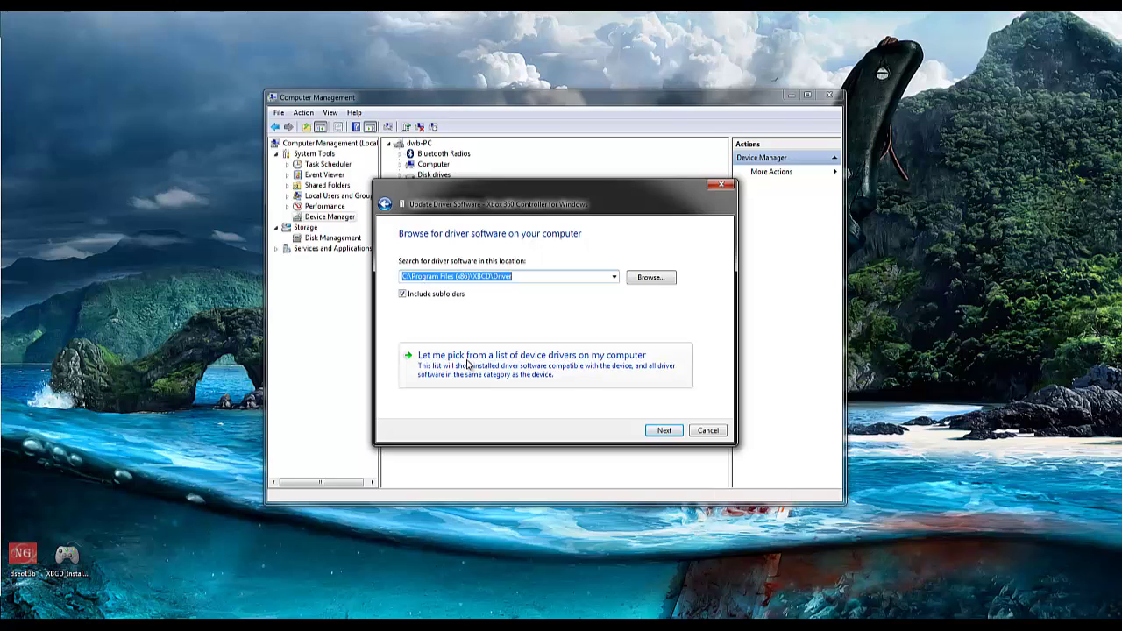
{"action": "left_click", "coordinate": [467, 361]}
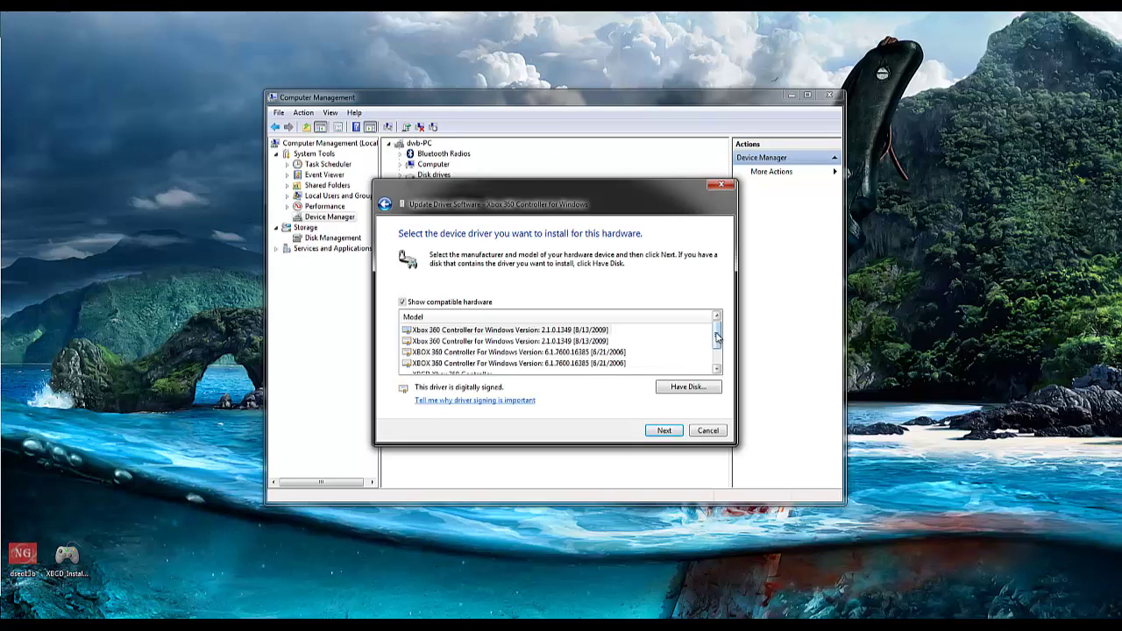
{"action": "left_click_drag", "start_coordinate": [717, 337], "coordinate": [717, 353]}
{"action": "left_click", "coordinate": [447, 351]}
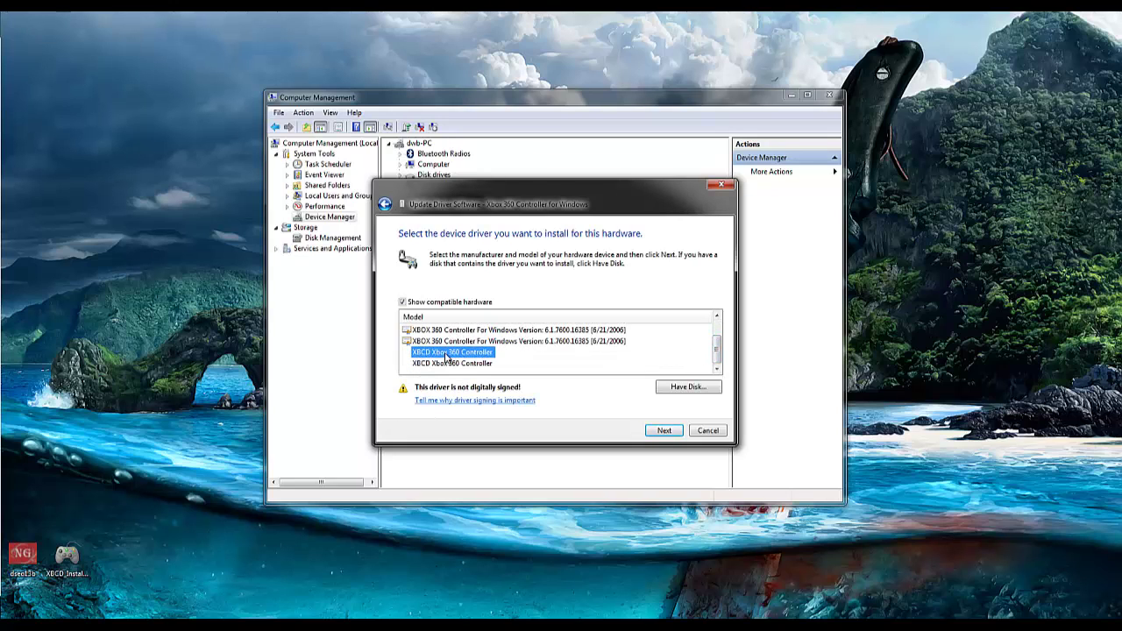
{"action": "left_click", "coordinate": [665, 430]}
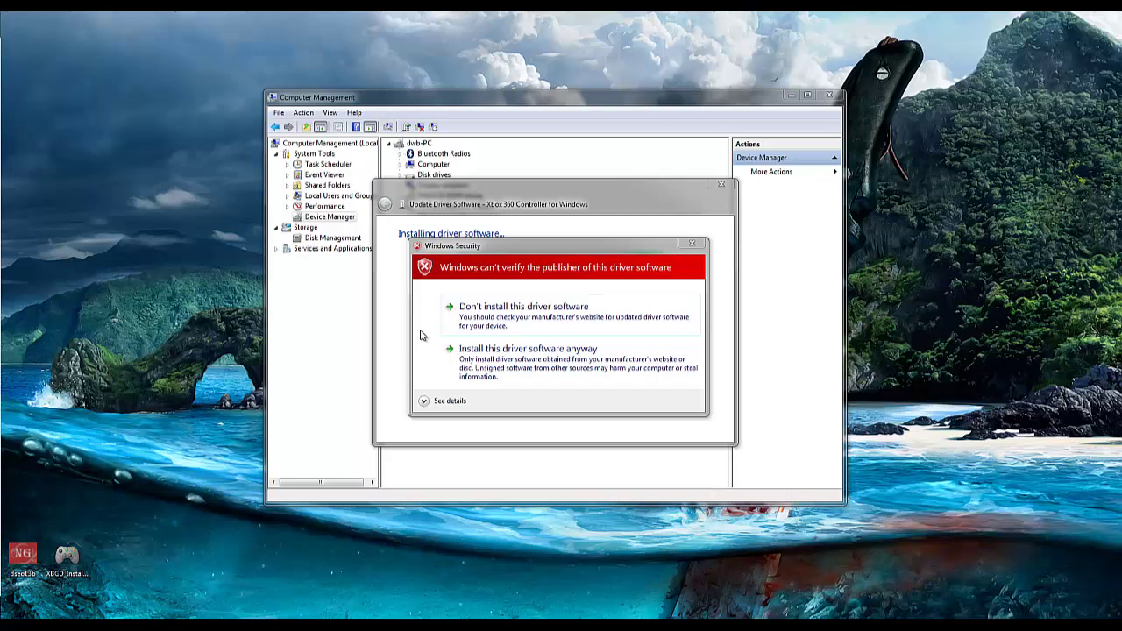
{"action": "left_click", "coordinate": [568, 369]}
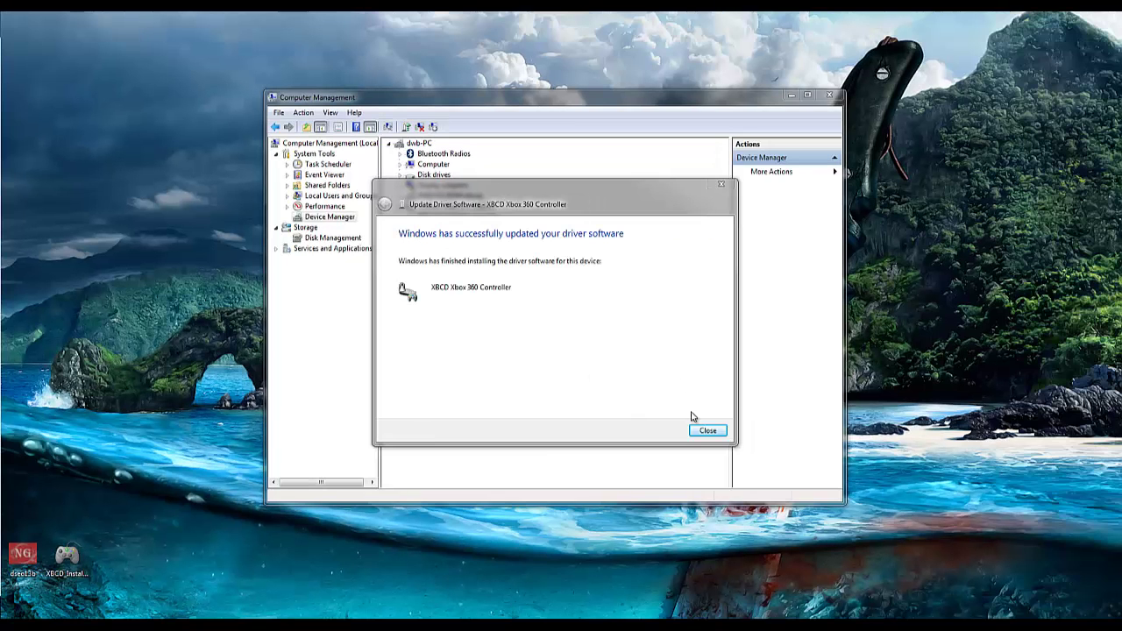
{"action": "left_click", "coordinate": [708, 431]}
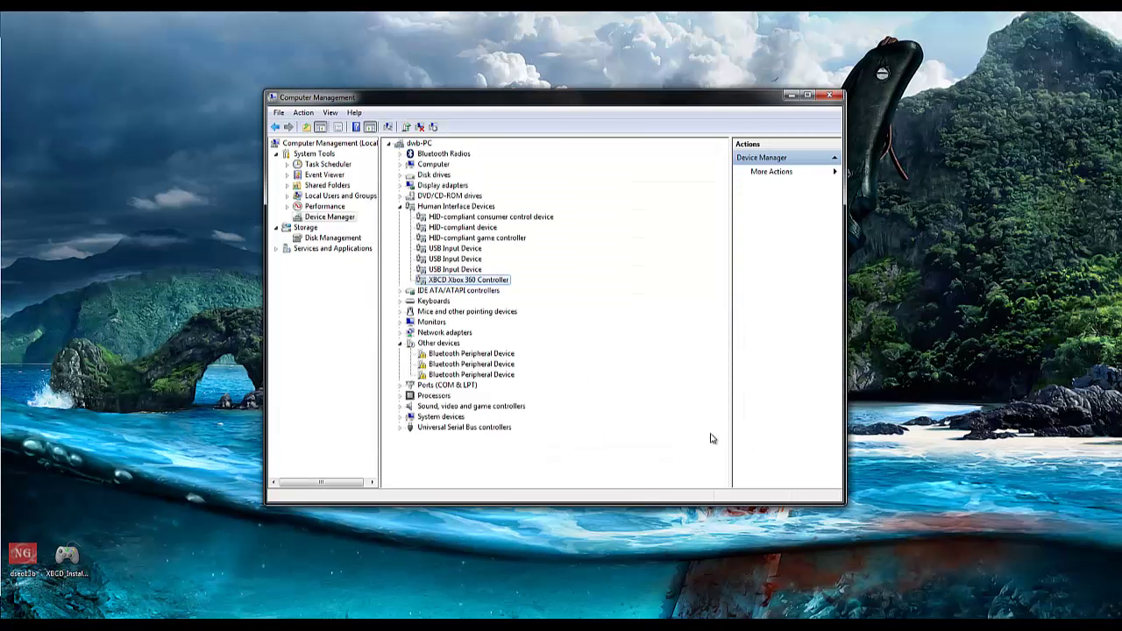
- Locate the XBCD Xbox 360 Controller under Human Interface Devices and close Computer Management
{"action": "left_click", "coordinate": [469, 207]}
{"action": "left_click", "coordinate": [456, 281]}
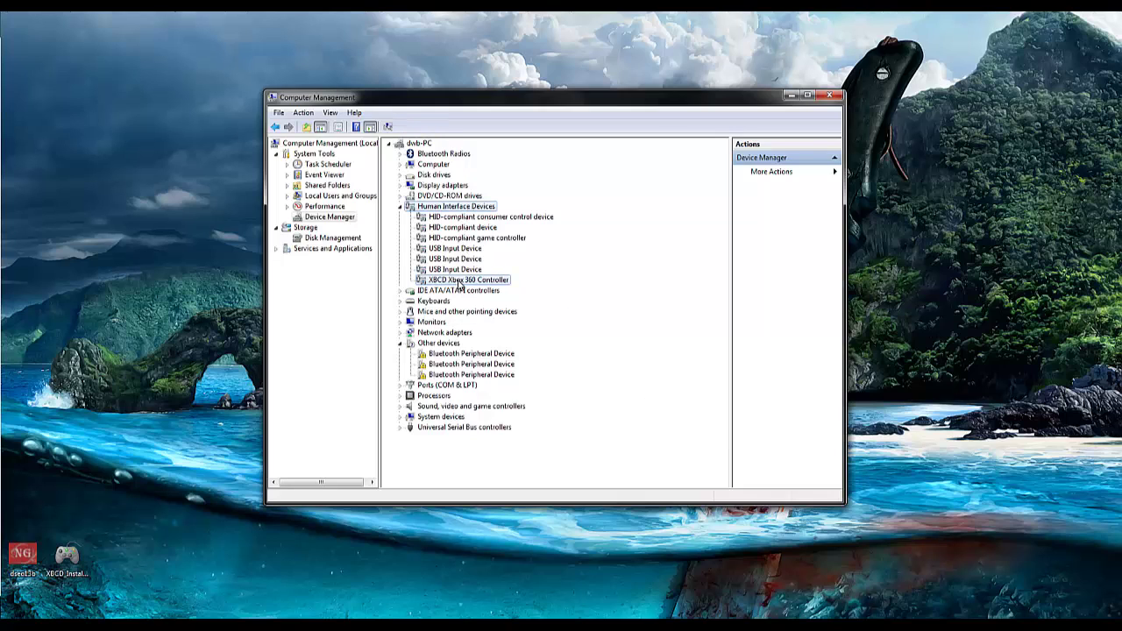
{"action": "left_click", "coordinate": [830, 95]}
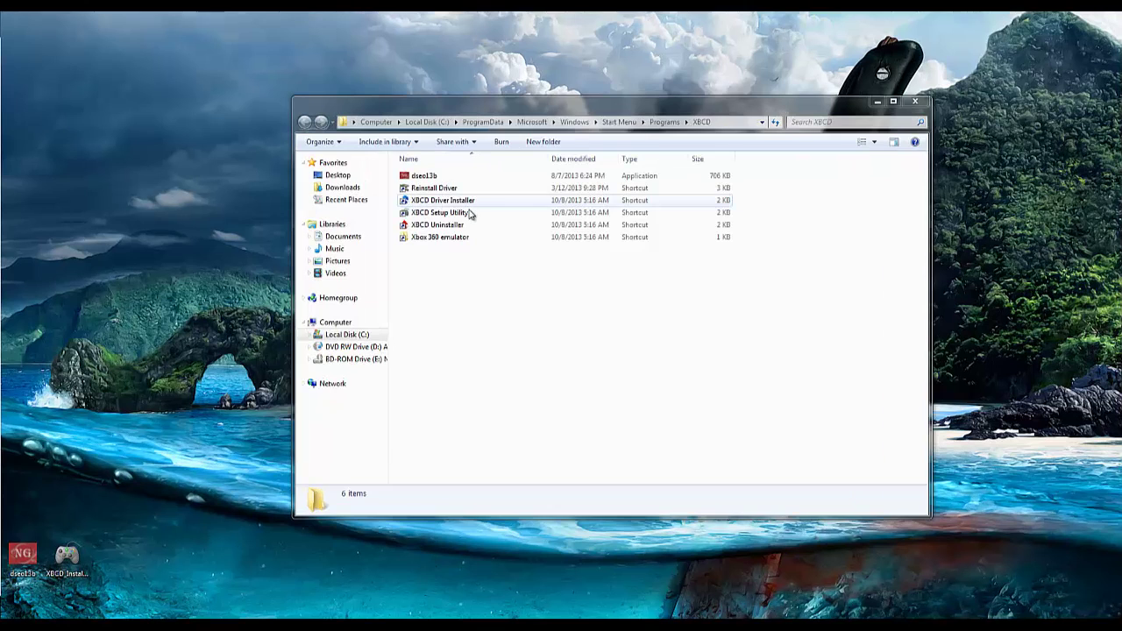
- Run the XBCD Setup Utility as administrator, examine the controller's Xbox and Windows mappings, and exit the utility
{"action": "left_click", "coordinate": [468, 231]}
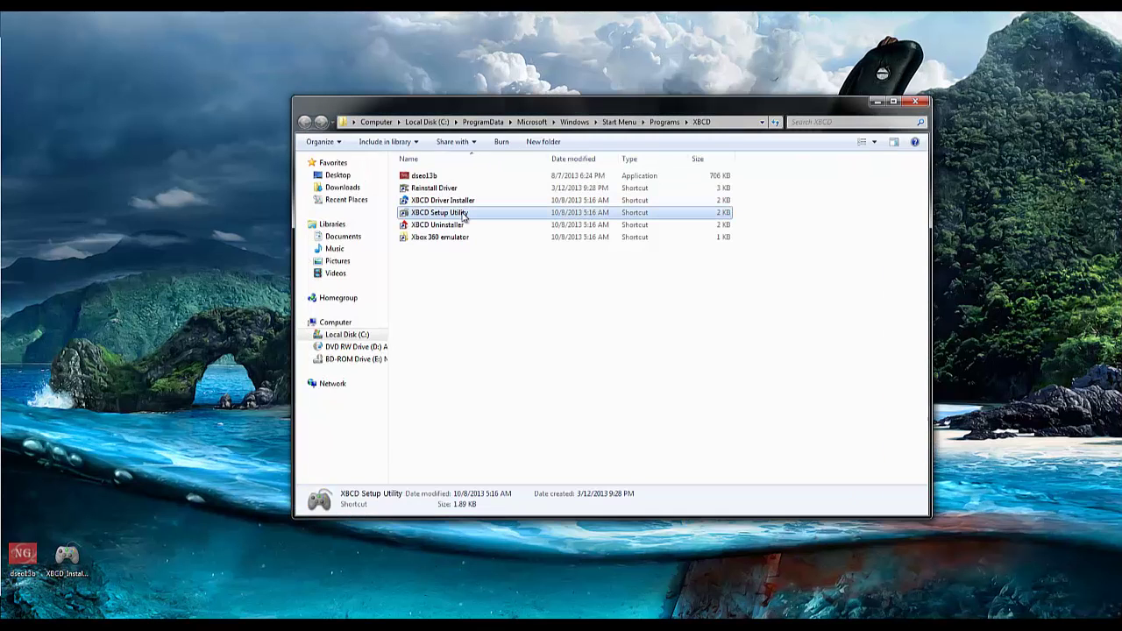
{"action": "right_click", "coordinate": [468, 231]}
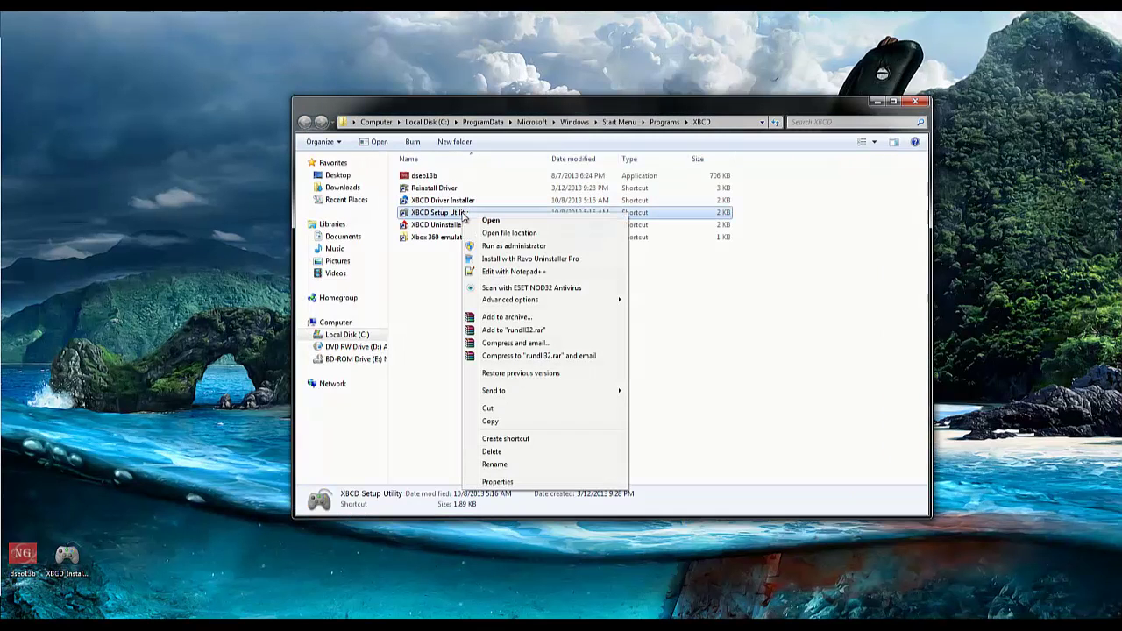
{"action": "left_click", "coordinate": [503, 246]}
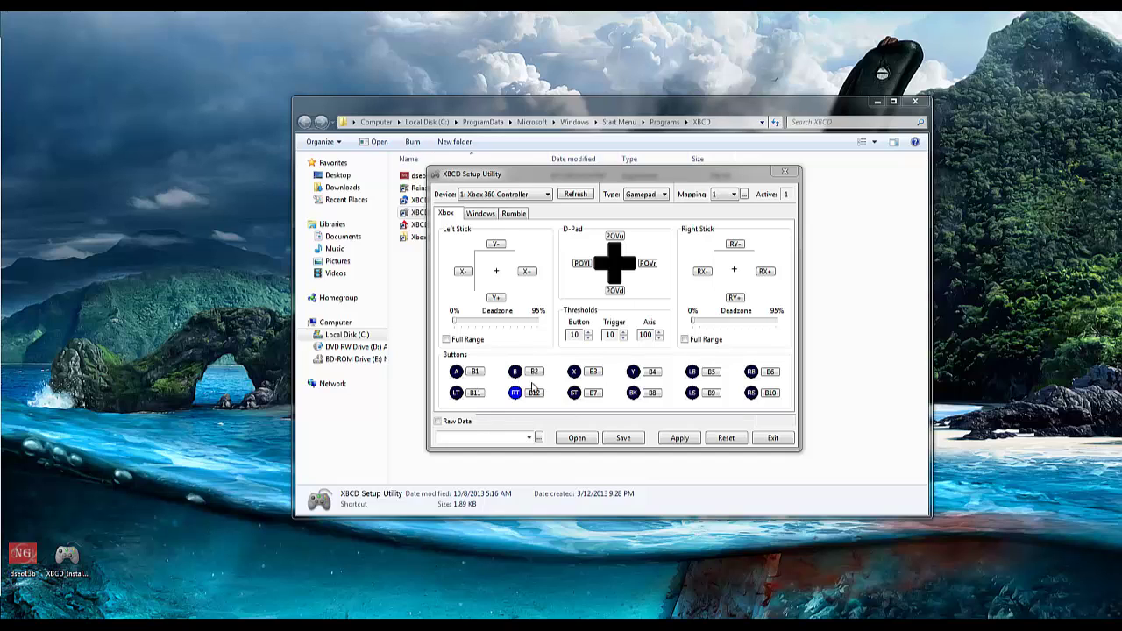
{"action": "left_click", "coordinate": [488, 216]}
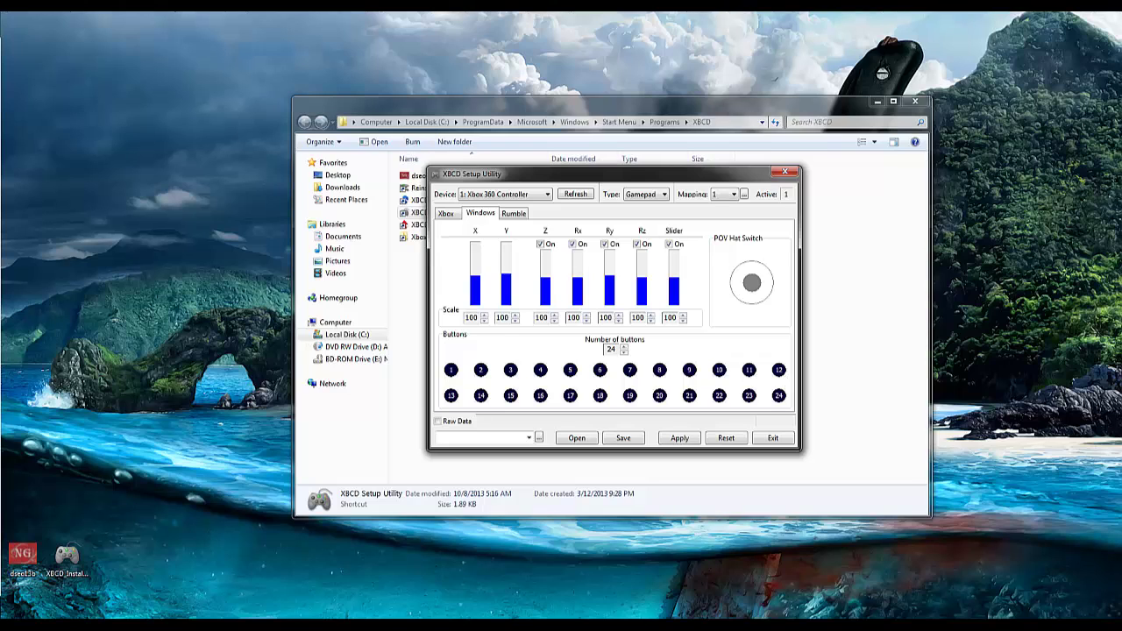
{"action": "left_click", "coordinate": [772, 439]}
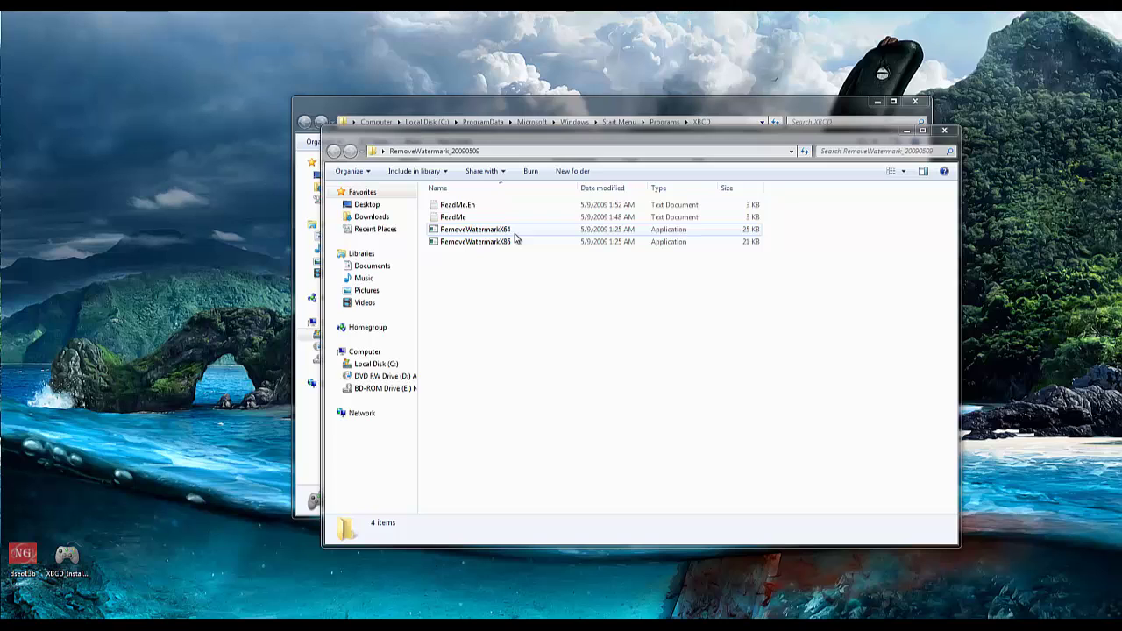
- Run RemoveWatermarkX64 as administrator, apply the desktop watermark removal patch, and exit the patch tool
{"action": "left_click", "coordinate": [510, 242]}
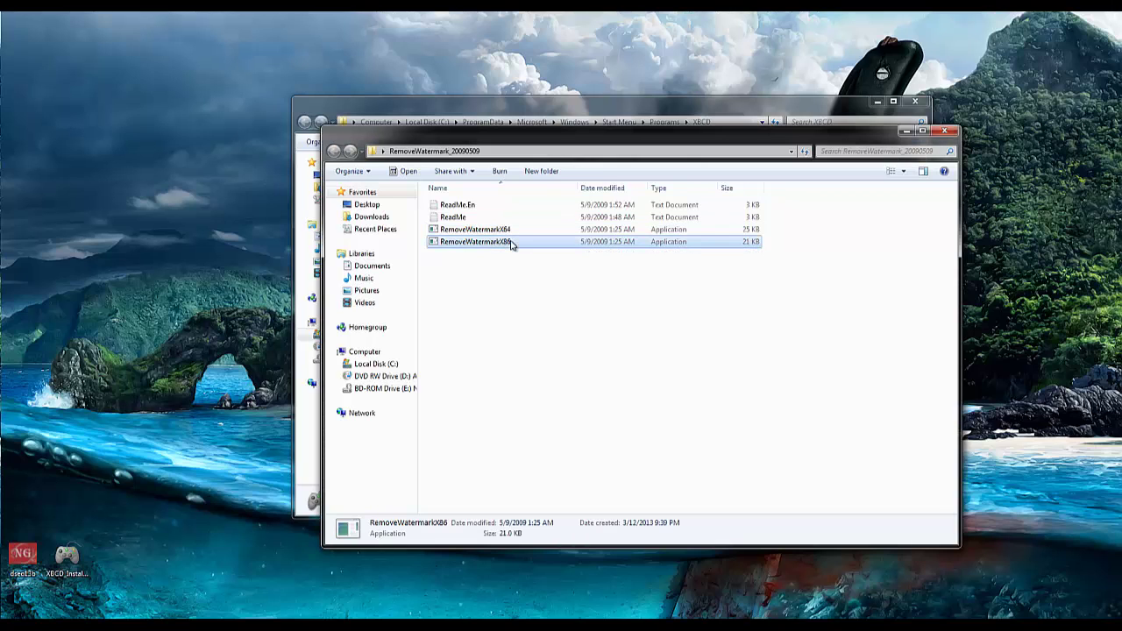
{"action": "right_click", "coordinate": [513, 234]}
{"action": "left_click", "coordinate": [545, 252]}
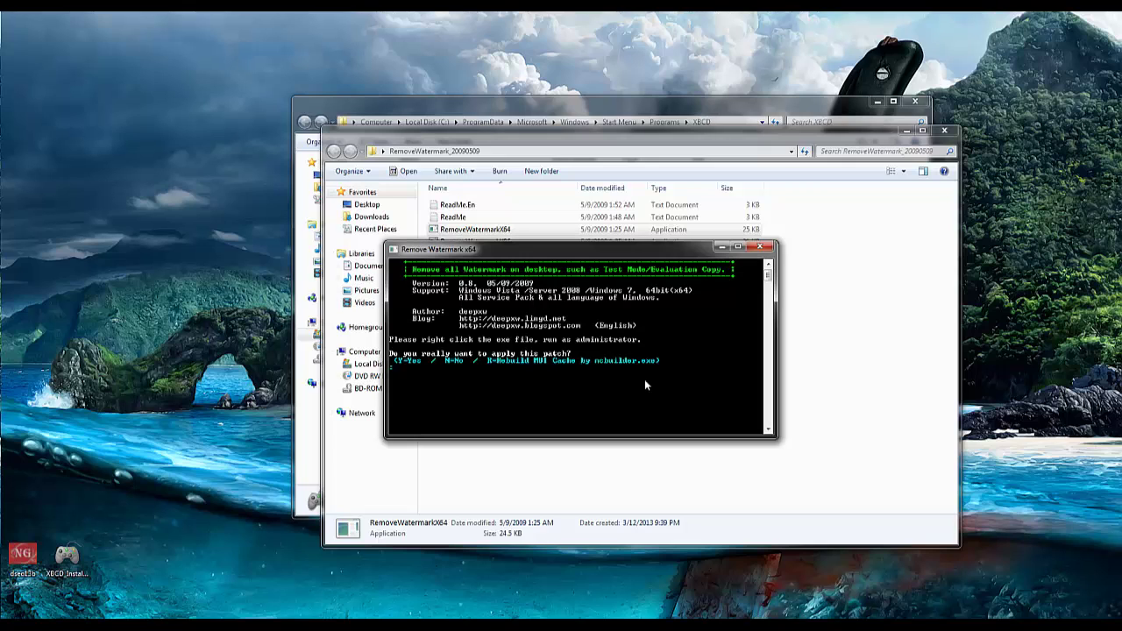
{"action": "key", "text": "y"}
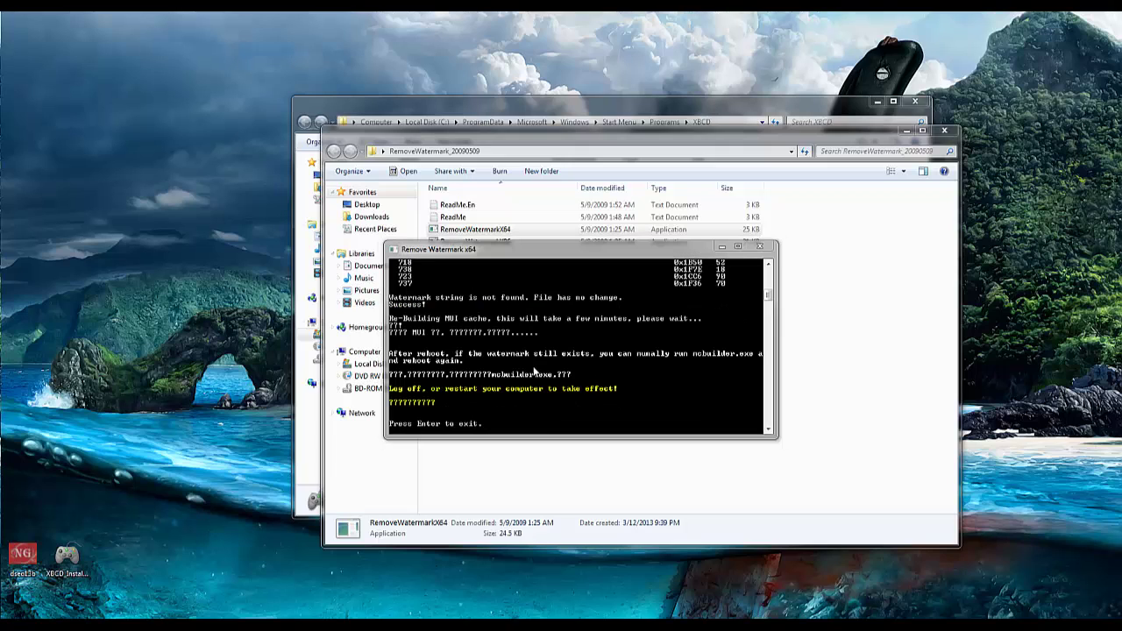
{"action": "left_click", "coordinate": [593, 386]}
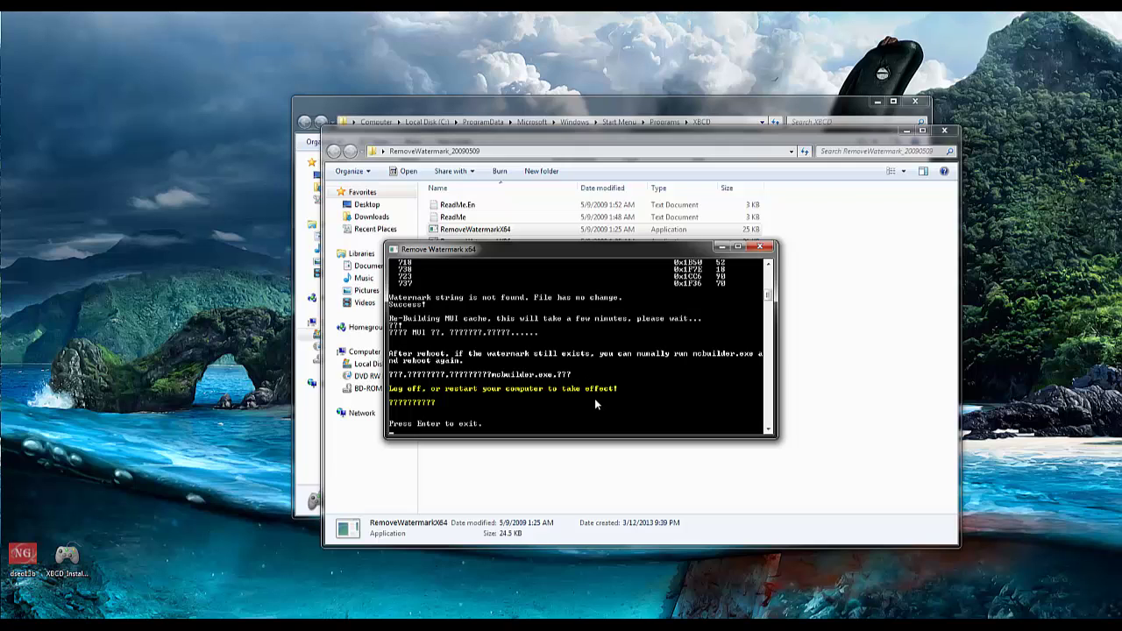
{"action": "key", "text": "Return"}
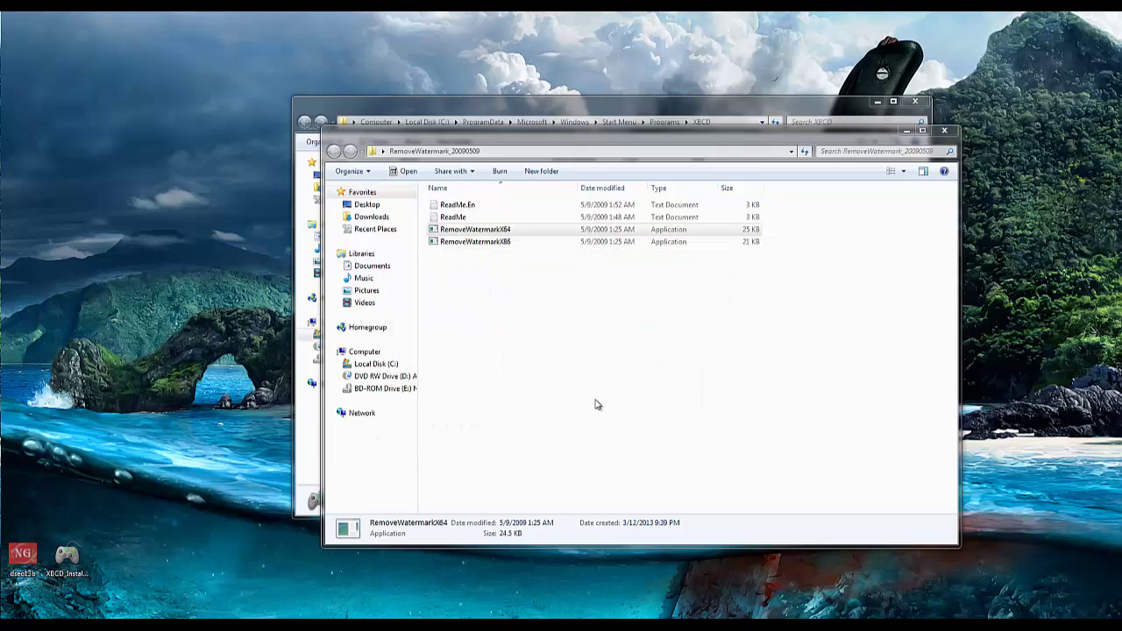